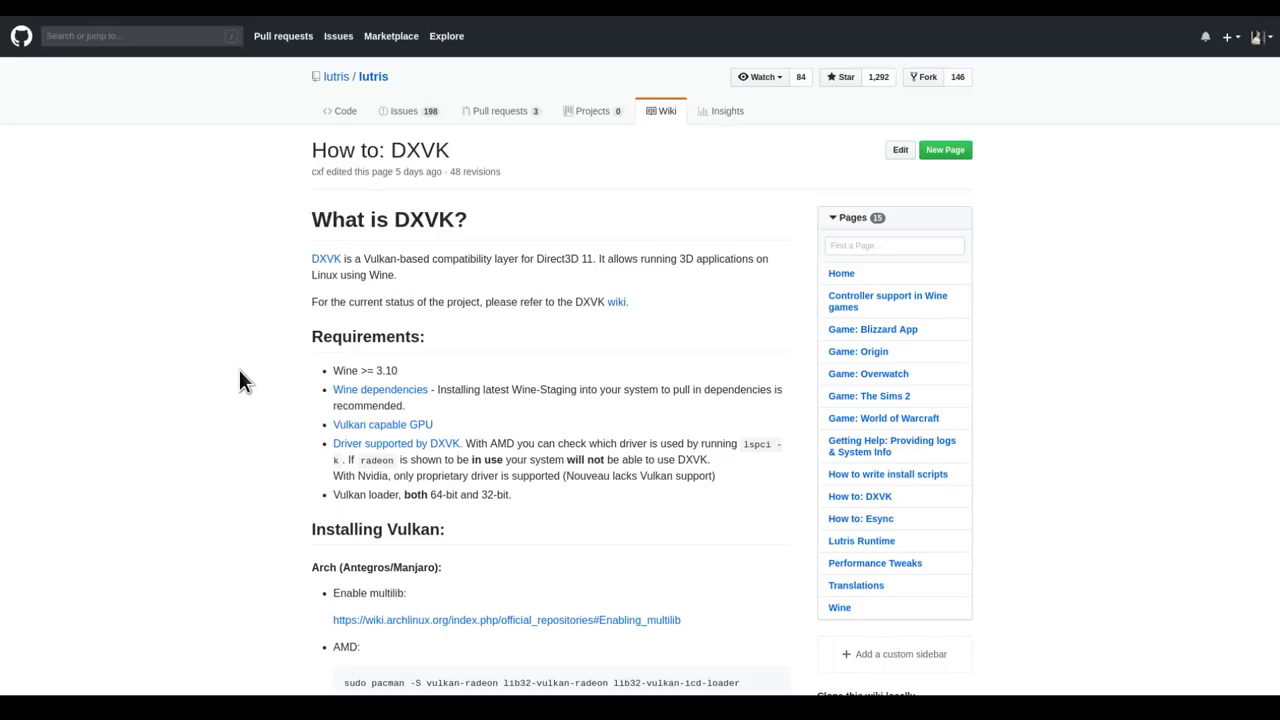
Read the DXVK requirements and the Vulkan installation commands for Arch and Ubuntu on the Lutris wiki page.
scroll(239, 370, "down", 4)
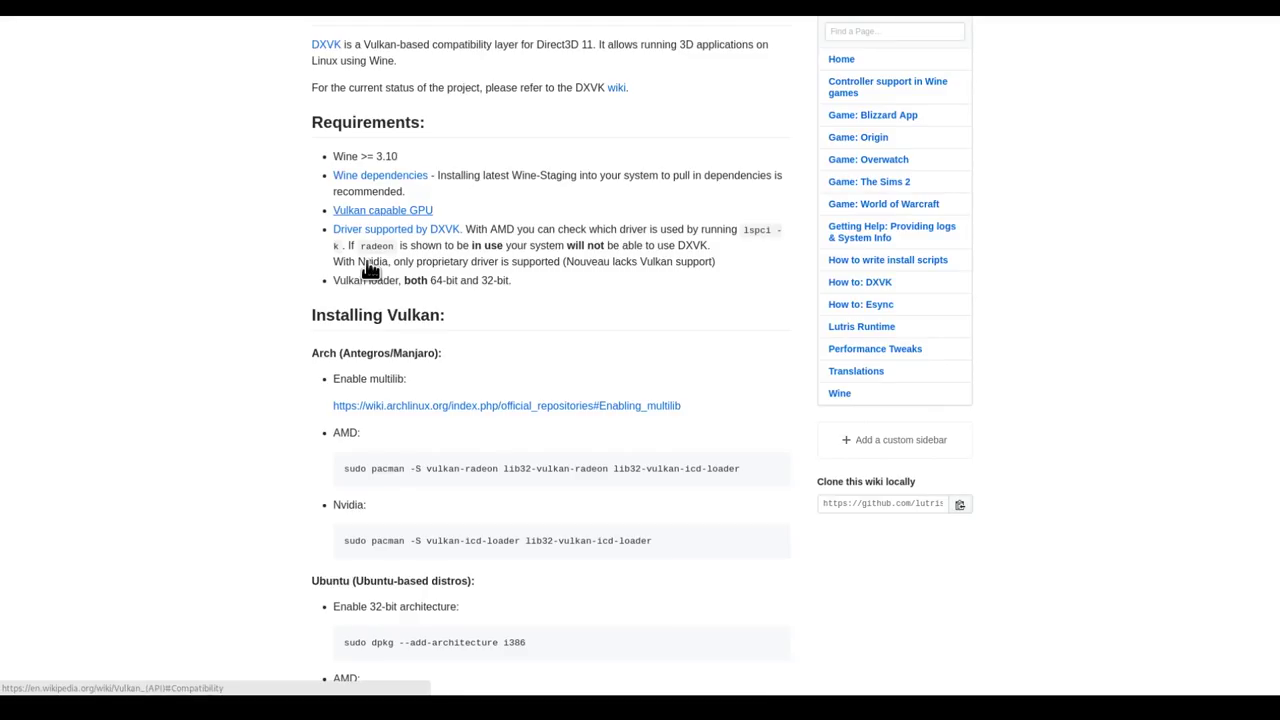
left_click(368, 266)
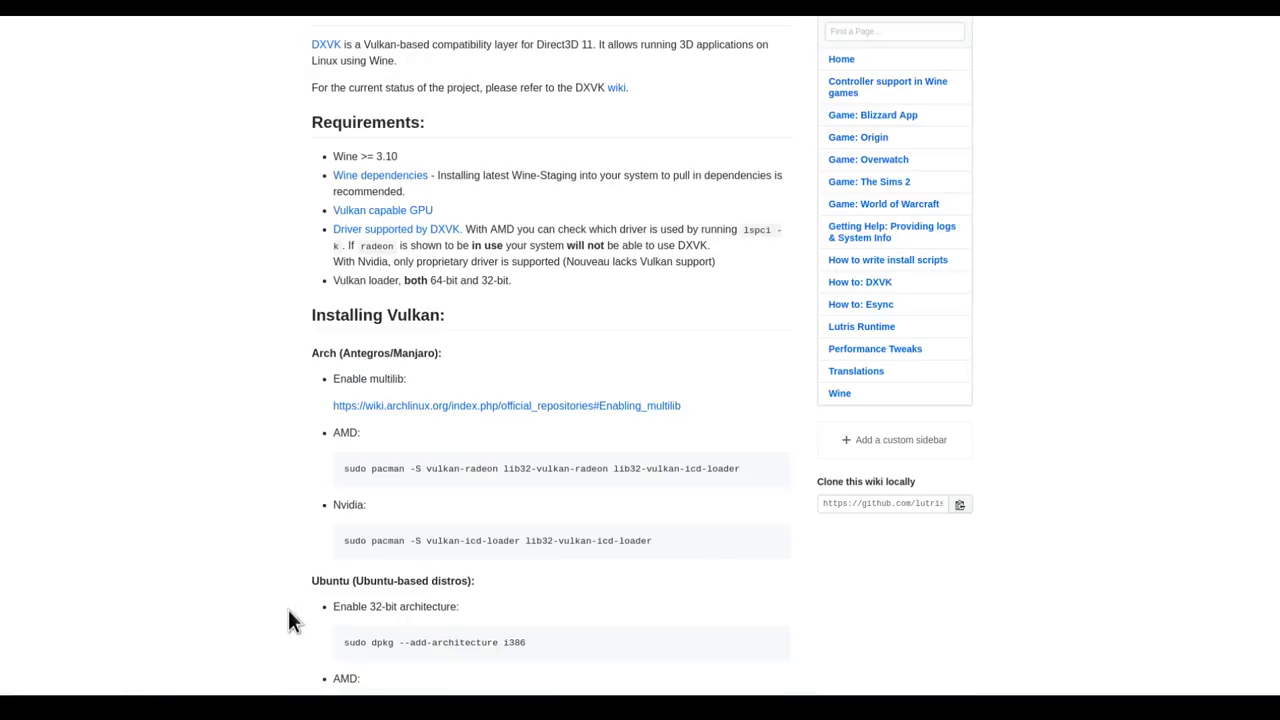
scroll(114, 660, "down", 5)
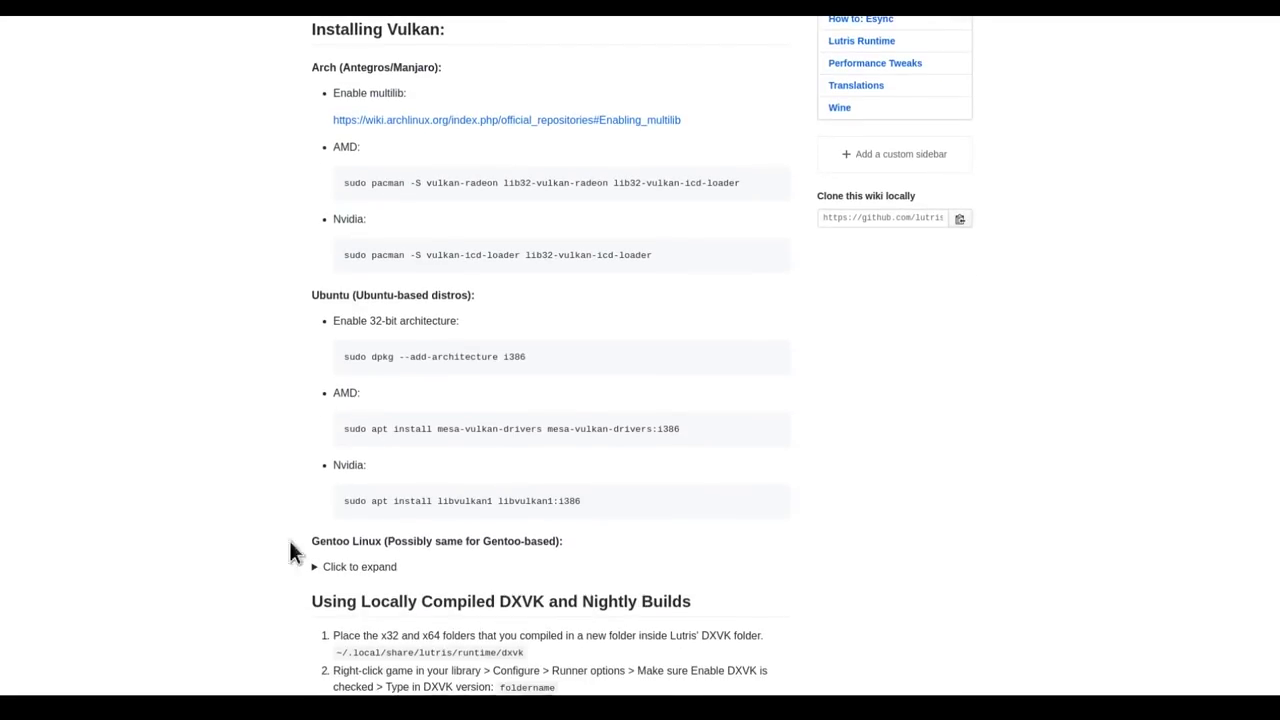
scroll(231, 598, "down", 2)
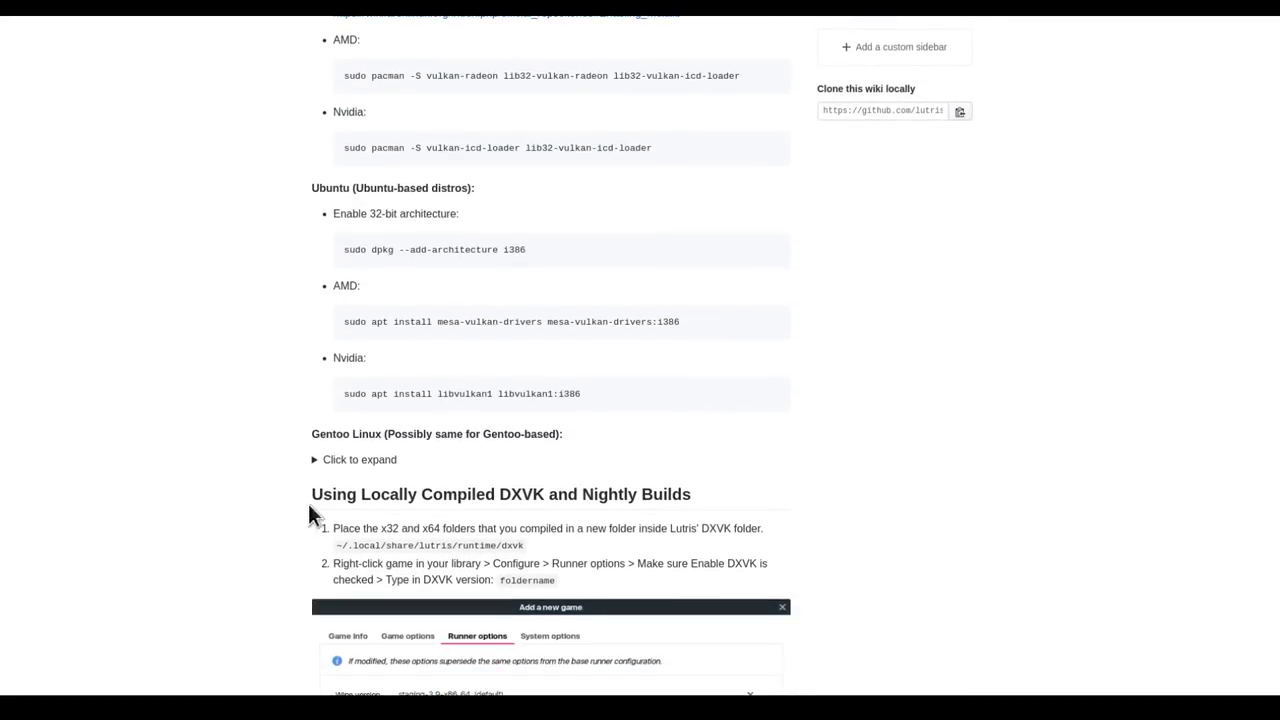
scroll(240, 545, "down", 1)
scroll(238, 545, "up", 4)
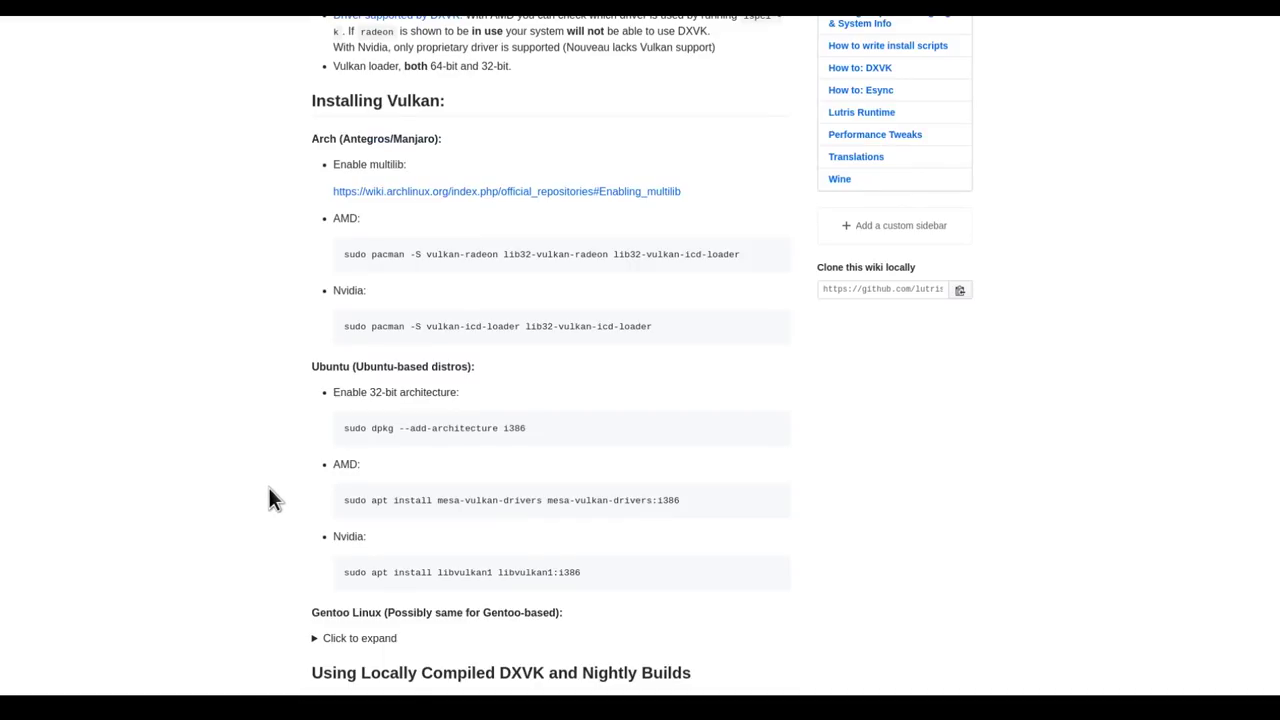
scroll(241, 560, "up", 1)
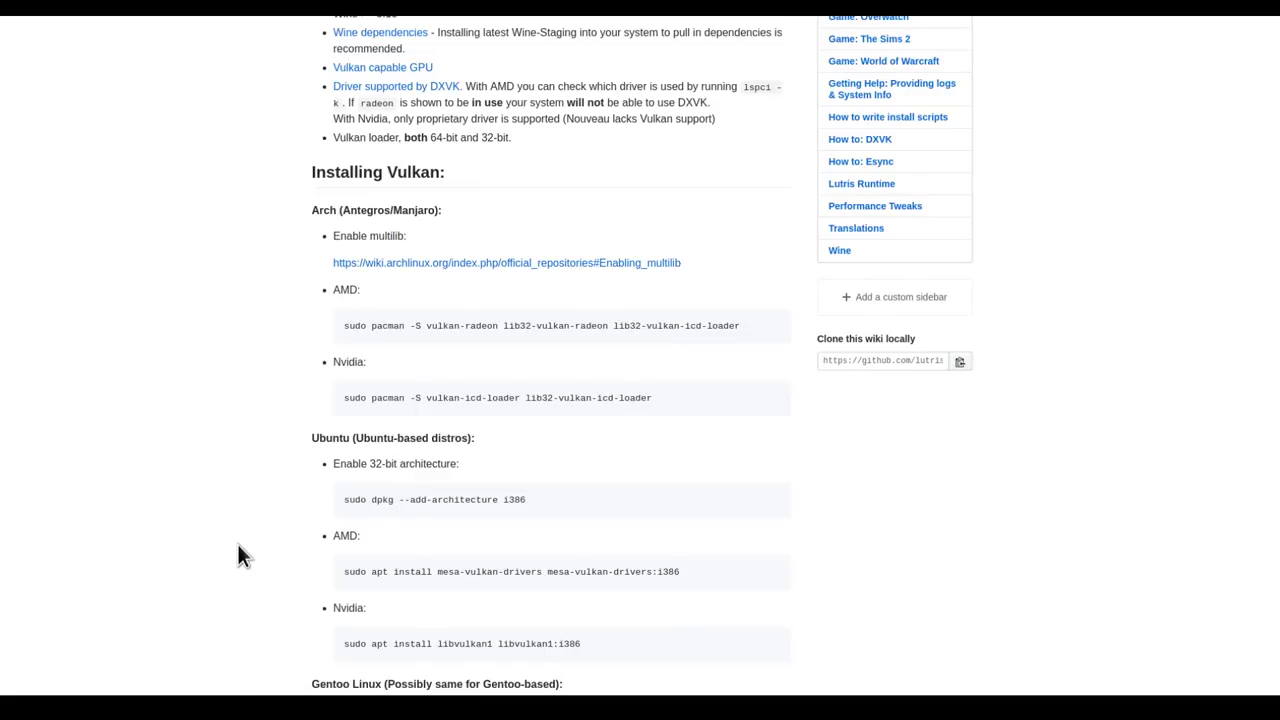
scroll(240, 556, "up", 1)
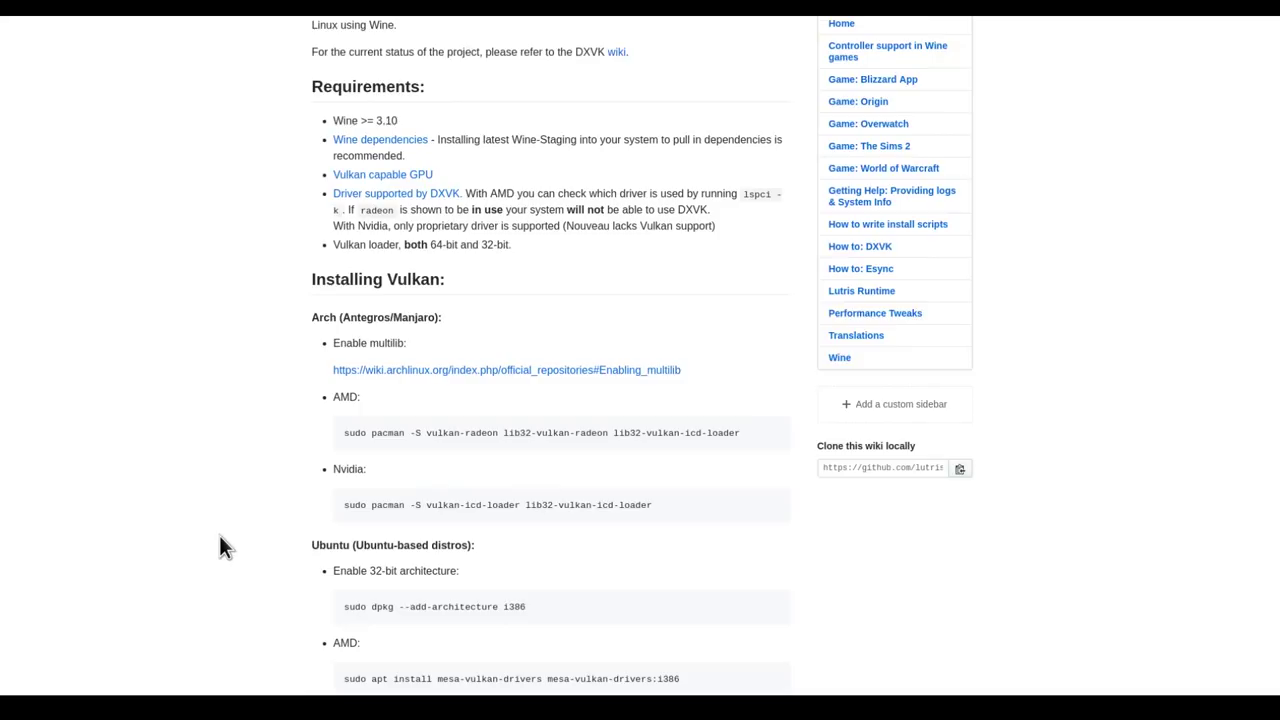
Review the wiki sections on locally compiled DXVK builds and DXVK extras, and return to the requirements.
scroll(216, 535, "down", 3)
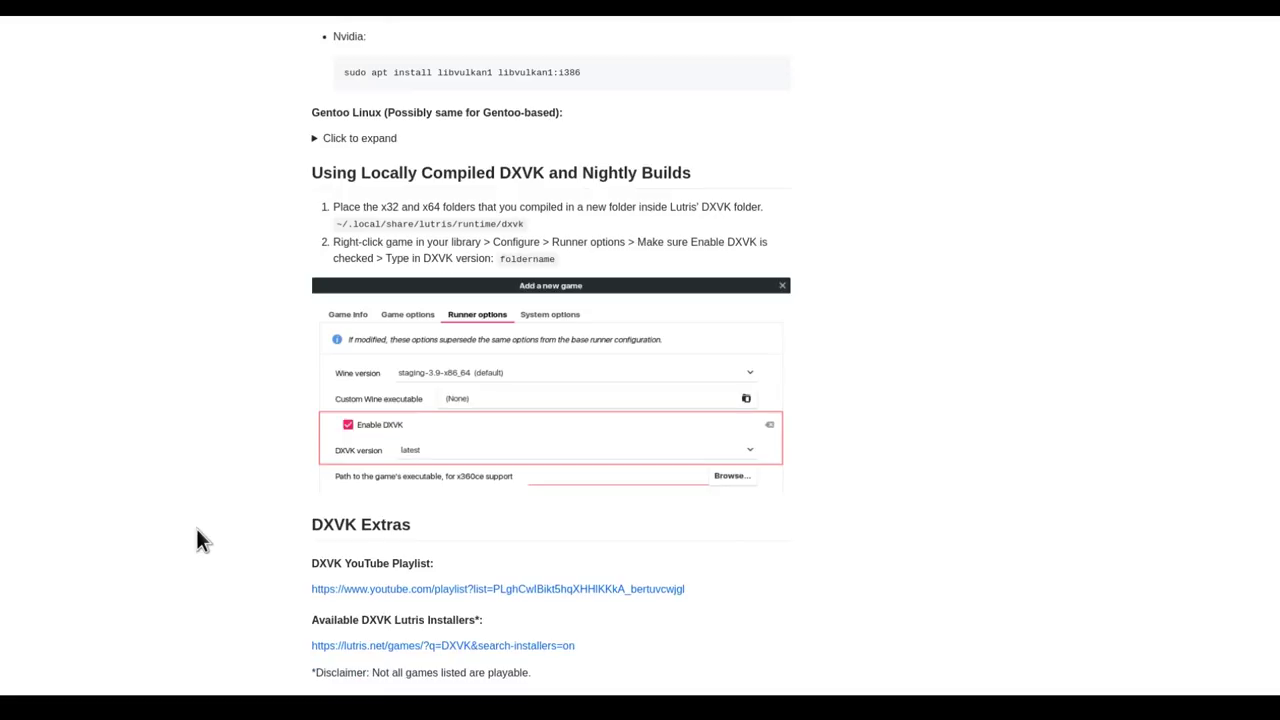
scroll(196, 540, "down", 1)
scroll(196, 540, "down", 1)
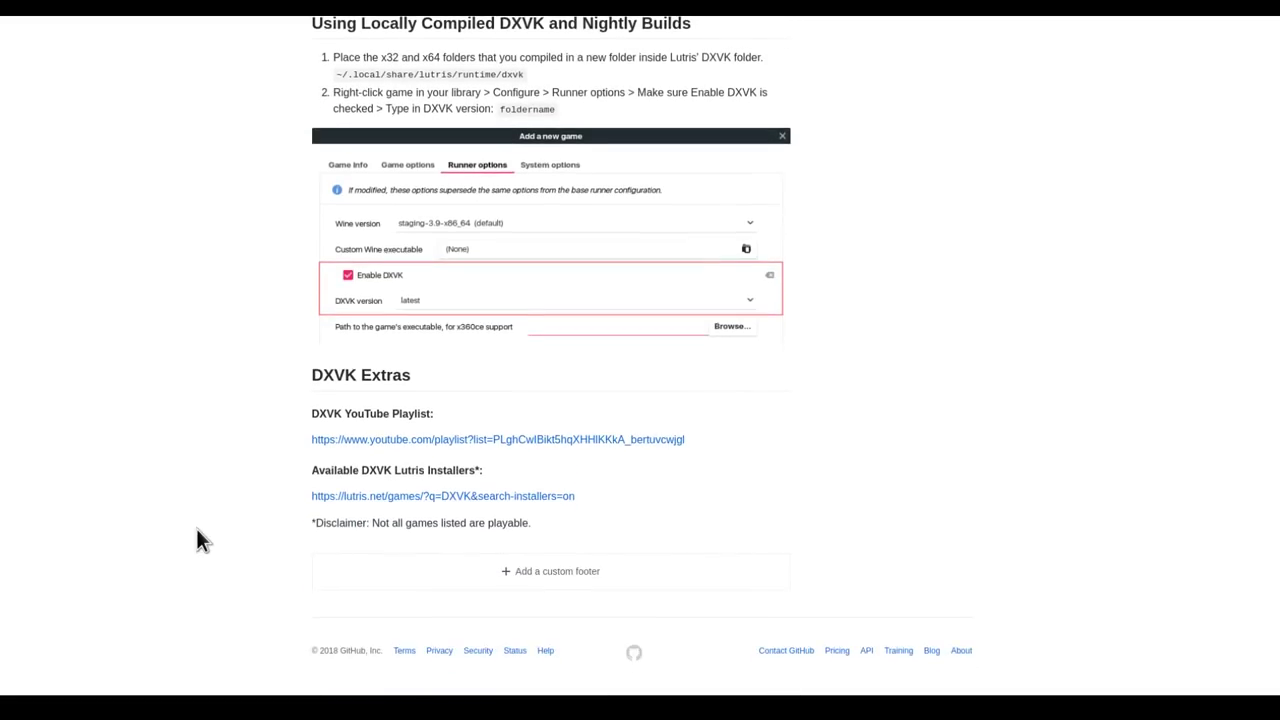
scroll(292, 566, "up", 3)
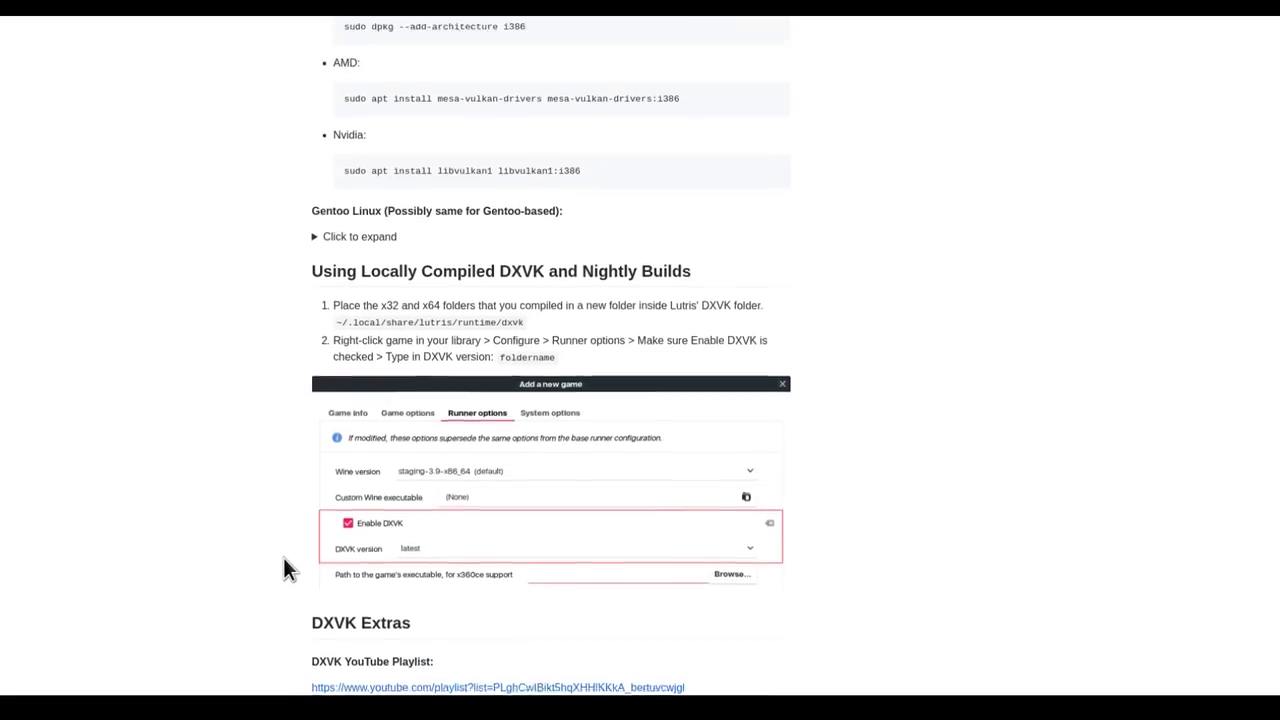
scroll(281, 558, "up", 3)
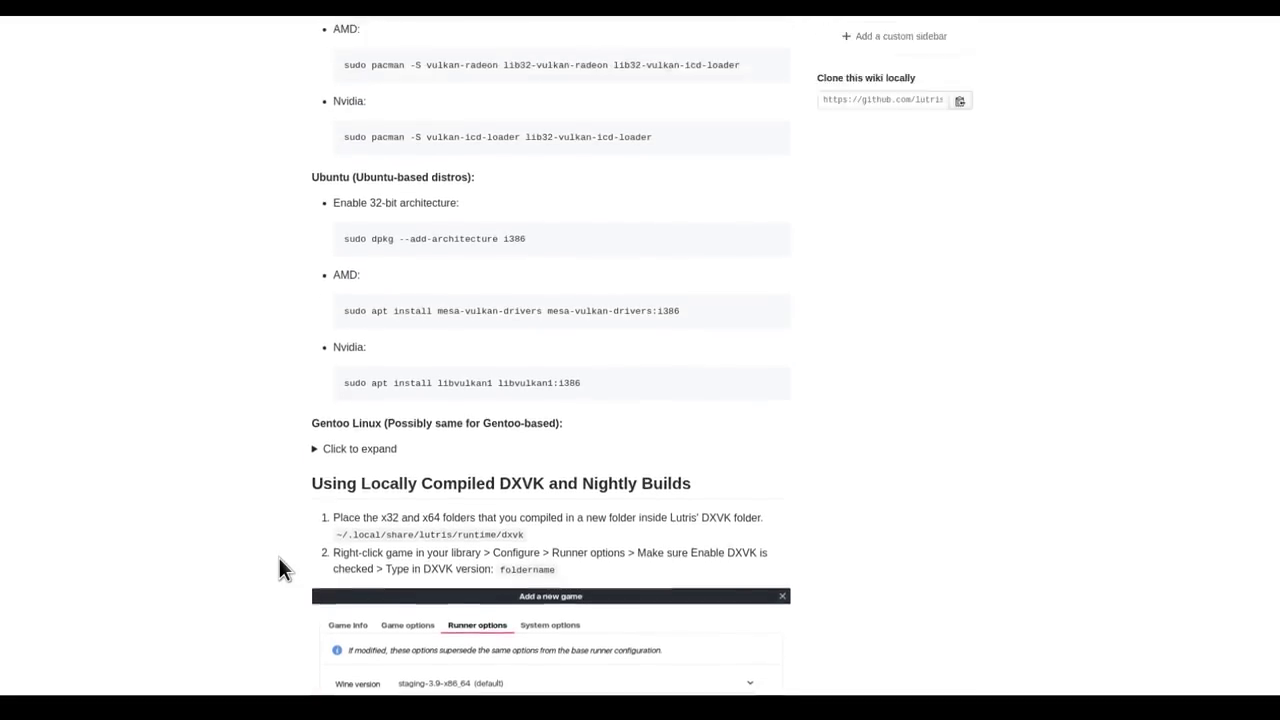
scroll(279, 568, "up", 2)
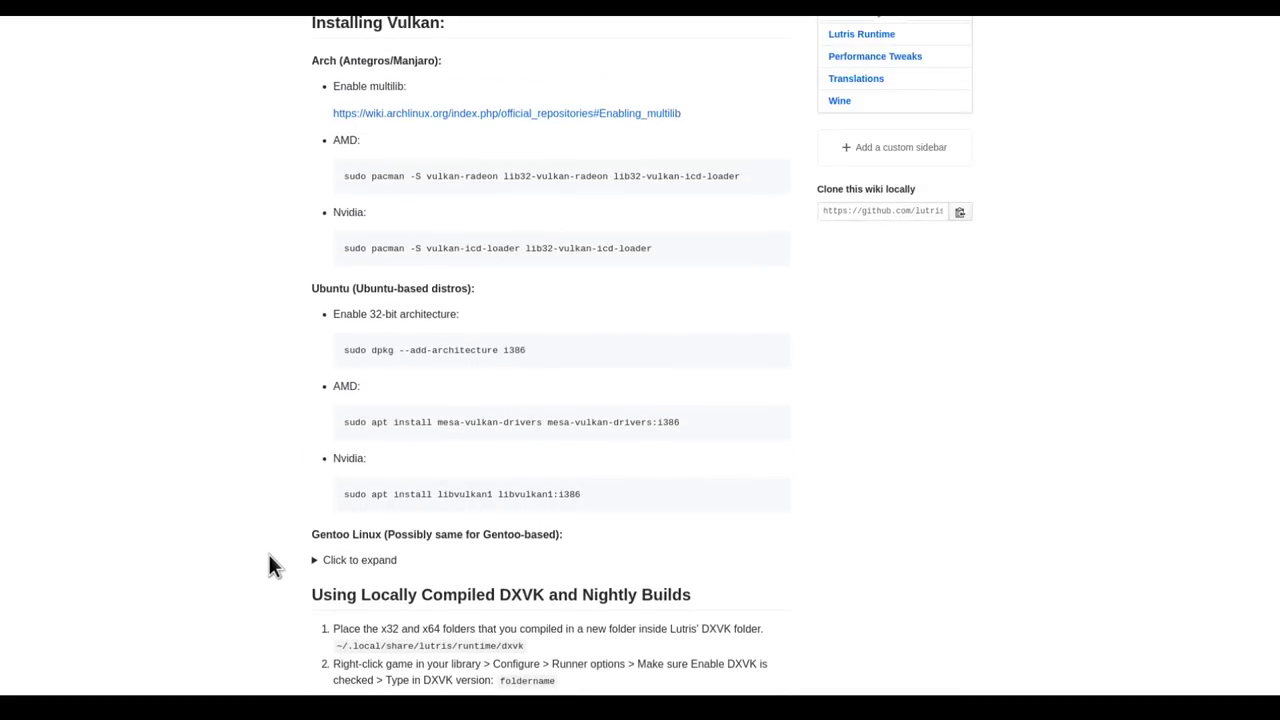
scroll(246, 563, "up", 3)
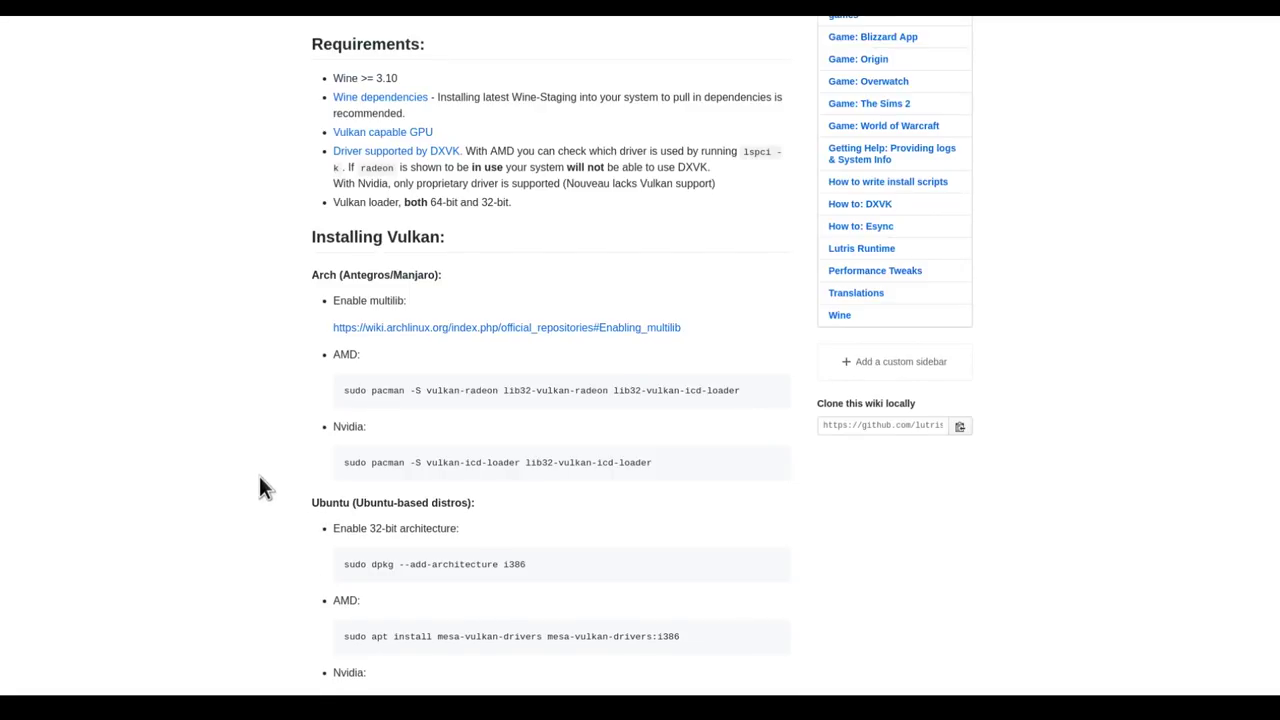
scroll(259, 478, "up", 1)
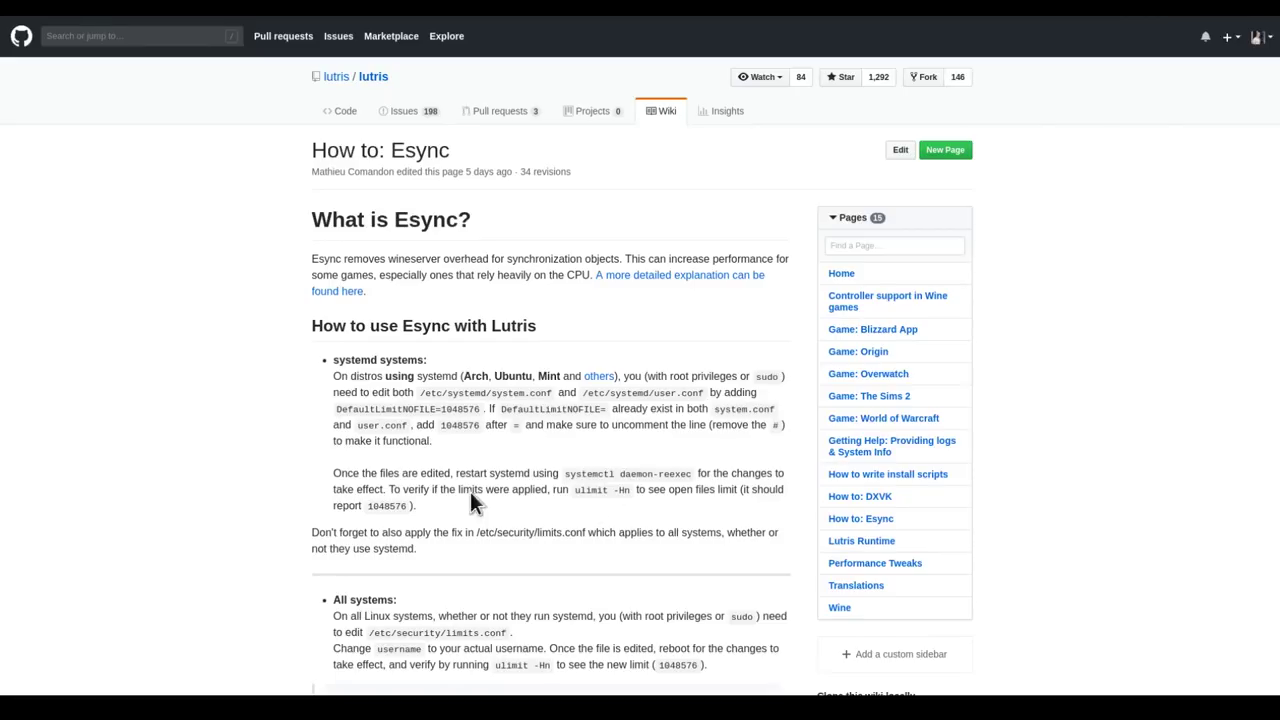
Highlight the DefaultLimitNOFILE=1048576 setting and the soft and hard nofile lines for limits.conf in the Esync guide.
left_click_drag(340, 456, 477, 462)
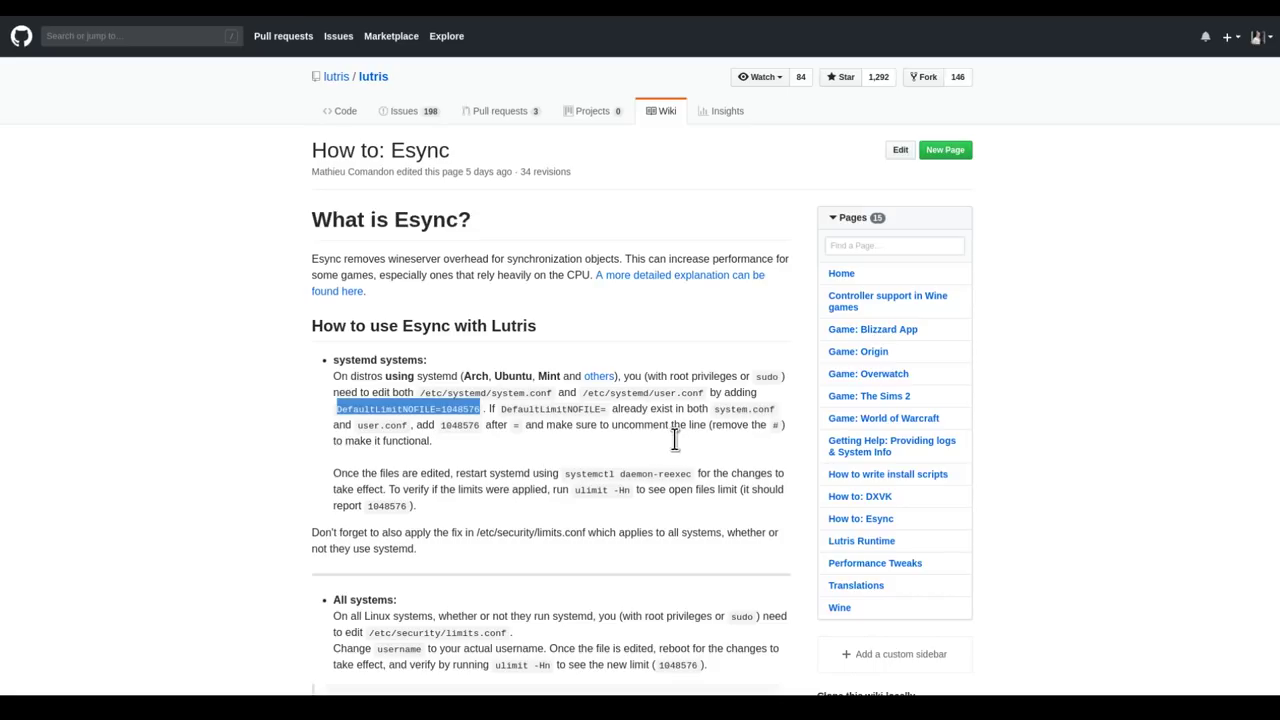
scroll(619, 597, "down", 3)
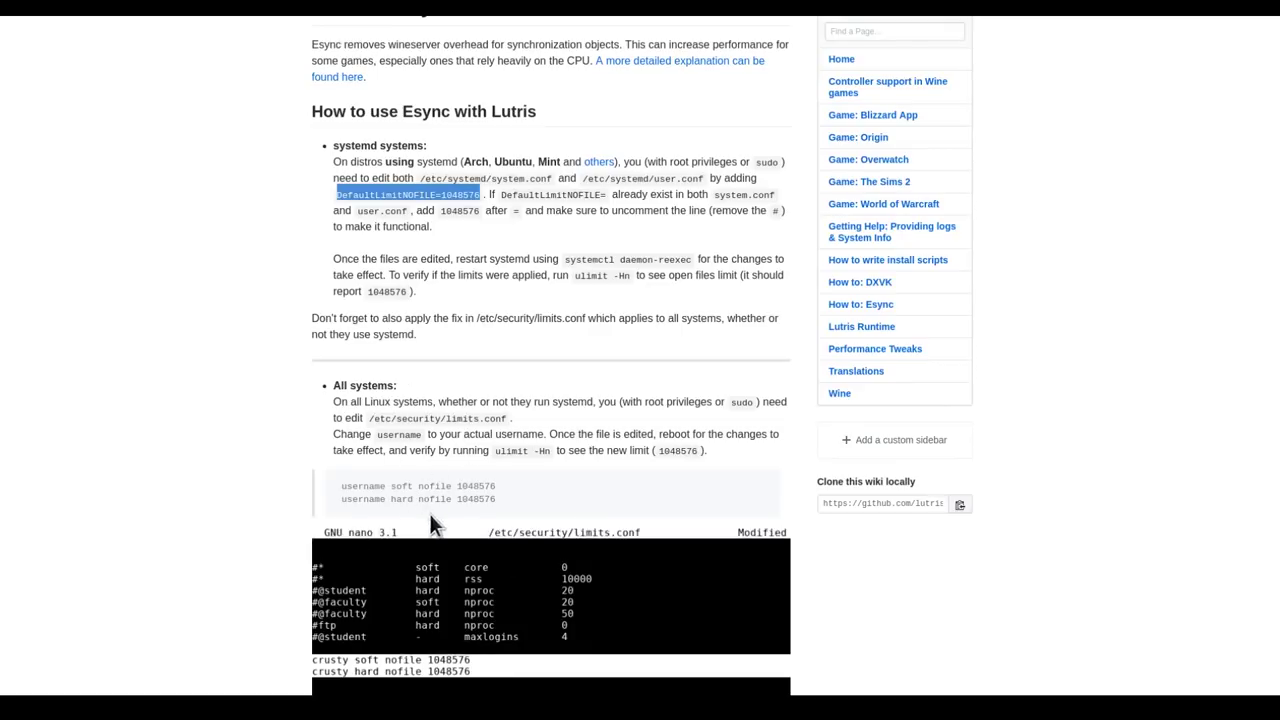
left_click_drag(350, 524, 508, 540)
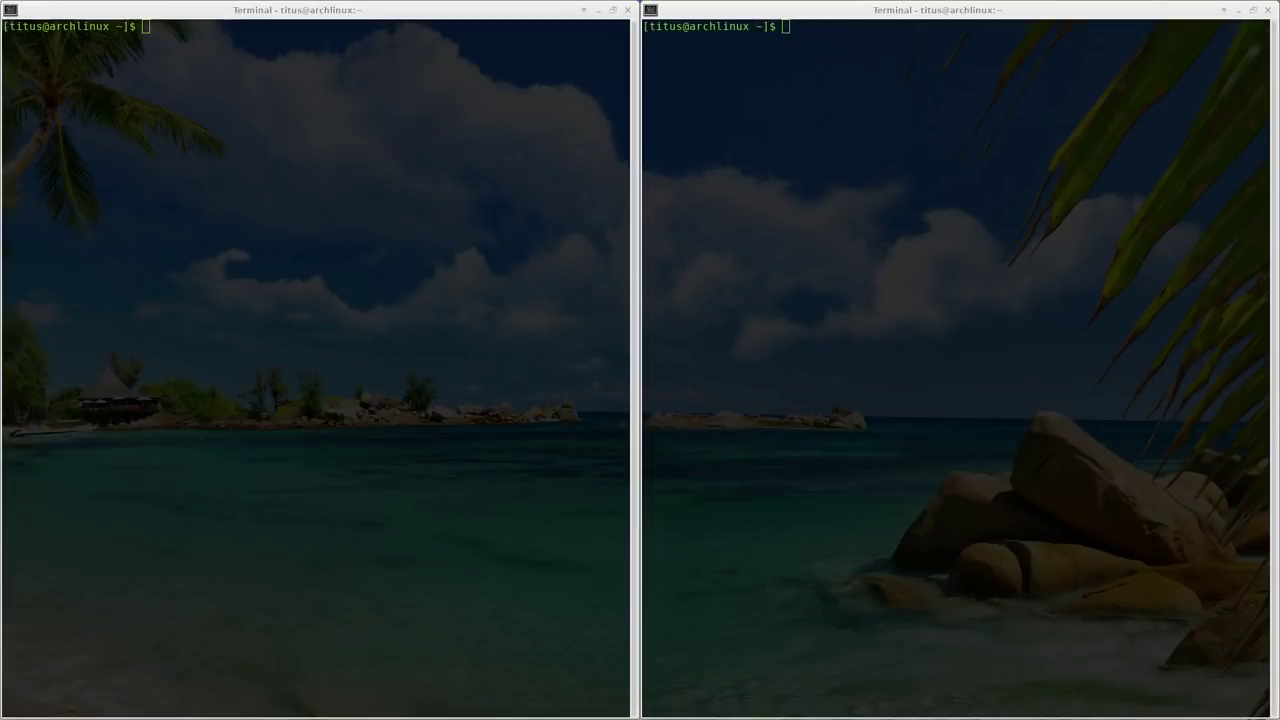
Open /etc/security/limits.conf in nano with sudo in the first terminal.
left_click(331, 351)
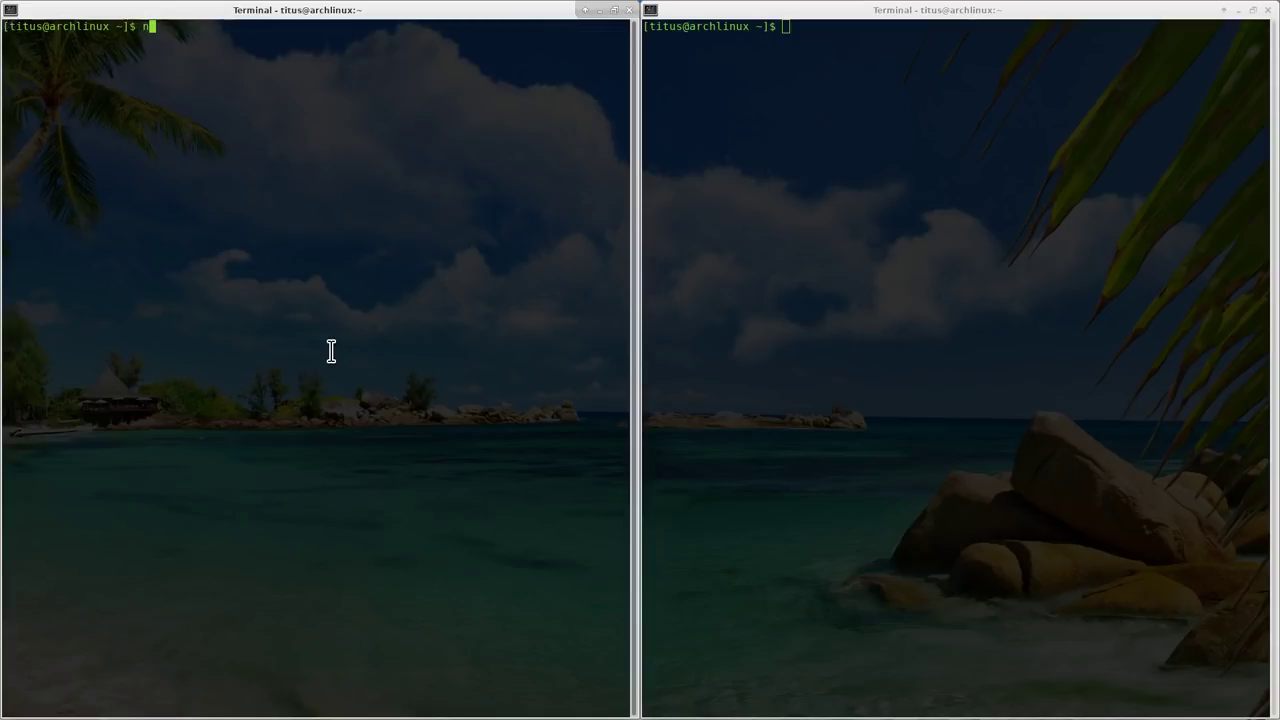
type("sudo nano /etc/secu")
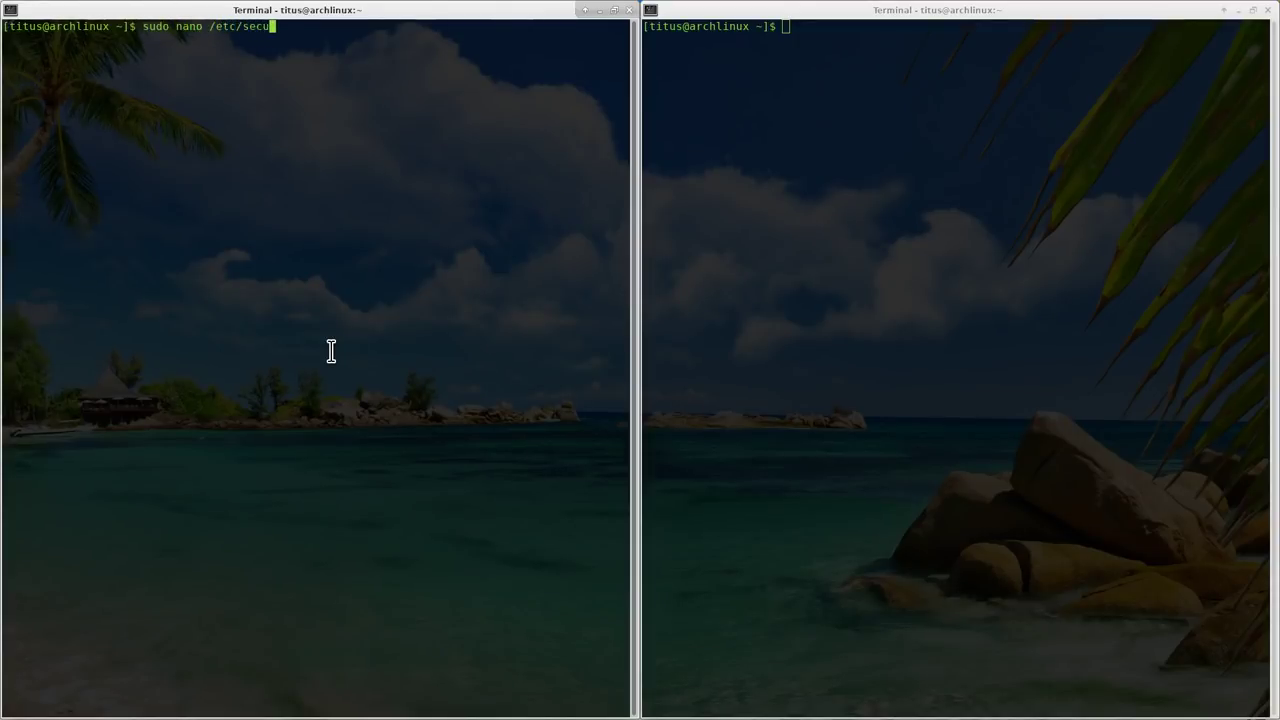
type("rity/limits.conf")
key("Return")
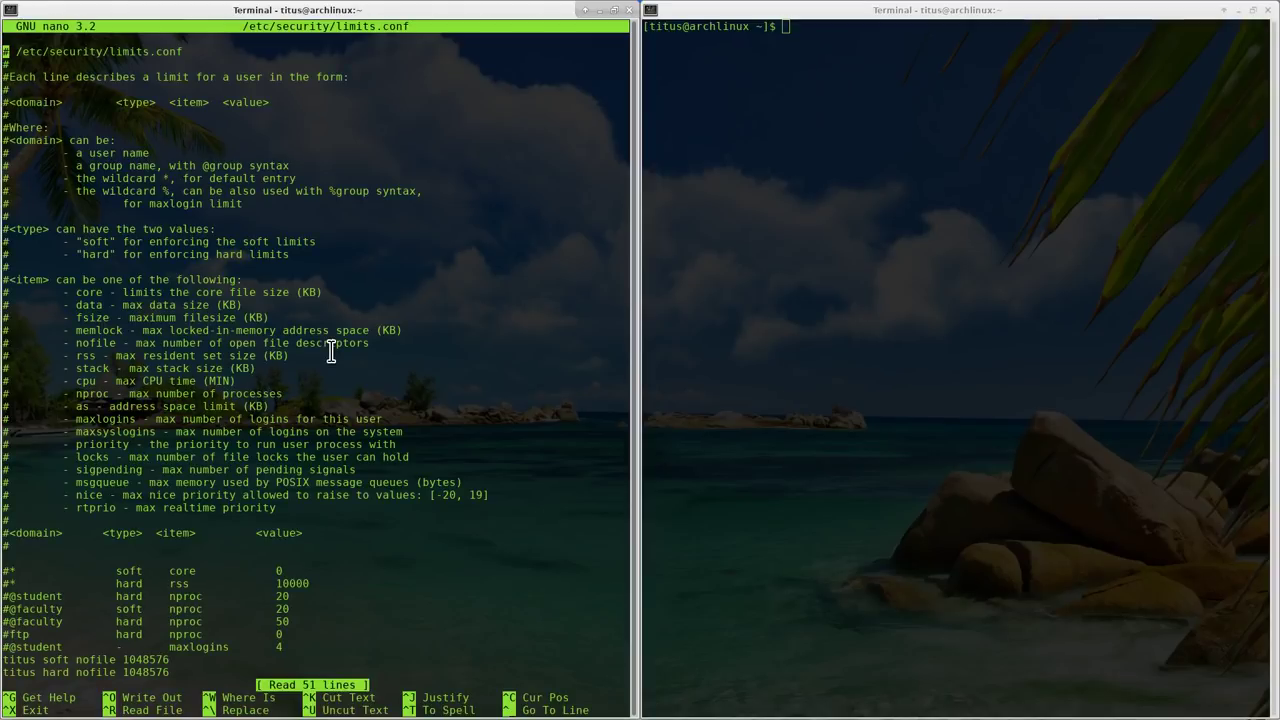
Go to the end of limits.conf and examine the user's soft and hard nofile entries.
key("Down")
key("Down")
key("Down")
key("Down")
key("Down")
key("Down")
key("Down")
key("Down")
key("Down")
key("Down")
key("Down")
key("Down")
key("Down")
key("Down")
key("Down")
key("Down")
key("Down")
key("Down")
key("Down")
key("Down")
key("Down")
key("Down")
key("Down")
key("Down")
key("Down")
key("Down")
key("Down")
key("Down")
key("Down")
key("Down")
key("Down")
key("Down")
key("Down")
key("Down")
key("Down")
key("Down")
key("Down")
key("Down")
key("Down")
key("Down")
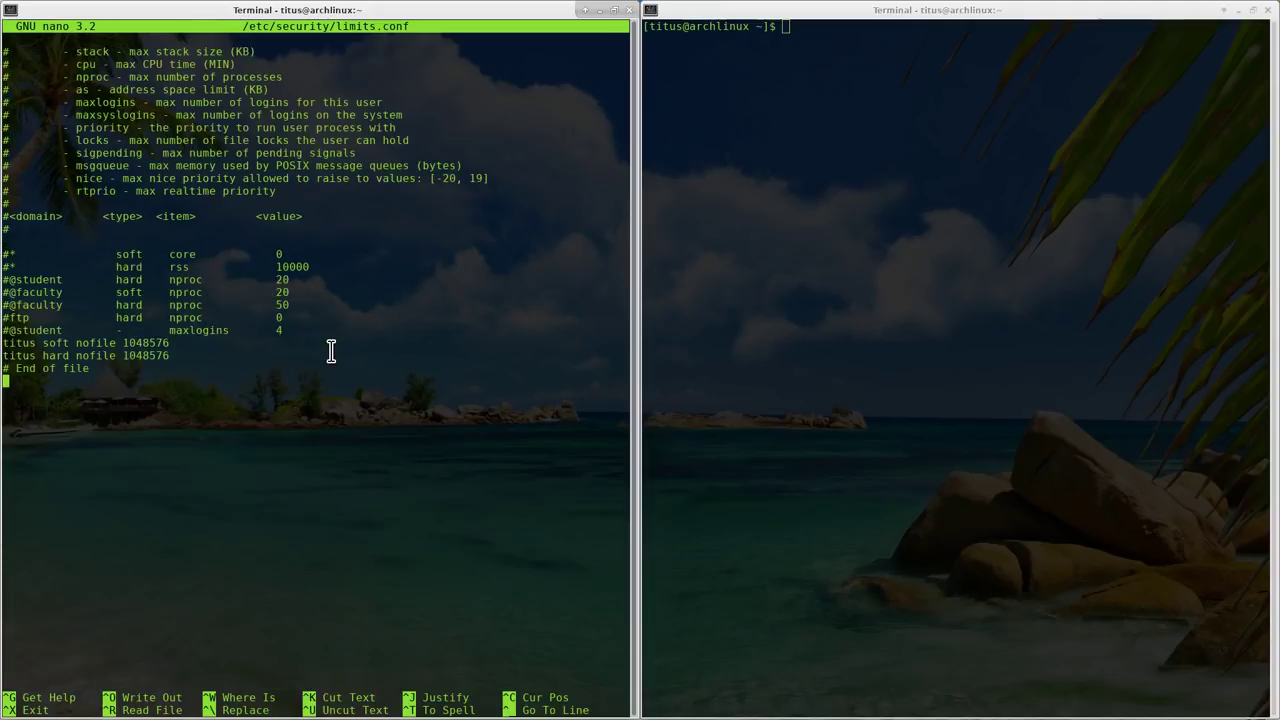
key("Up")
Open /etc/systemd/system.conf in nano, without sudo, in the second terminal.
left_click(850, 300)
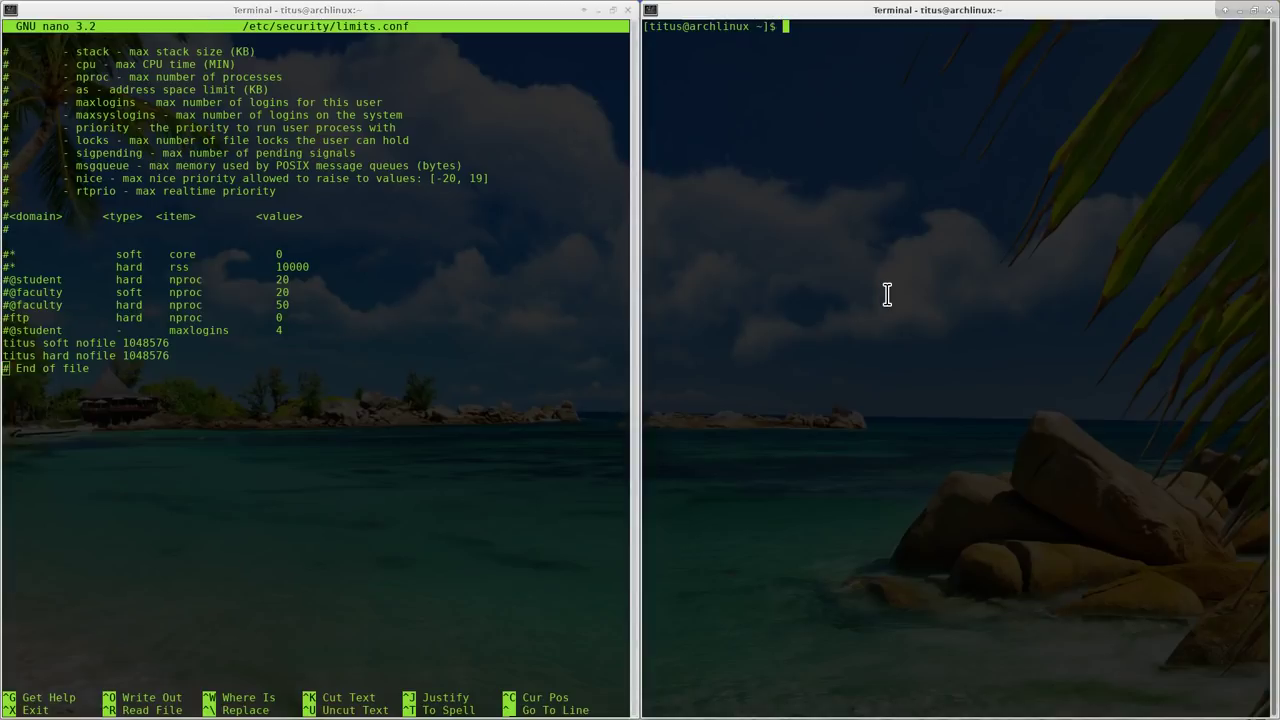
type("nano /etc/systemd/")
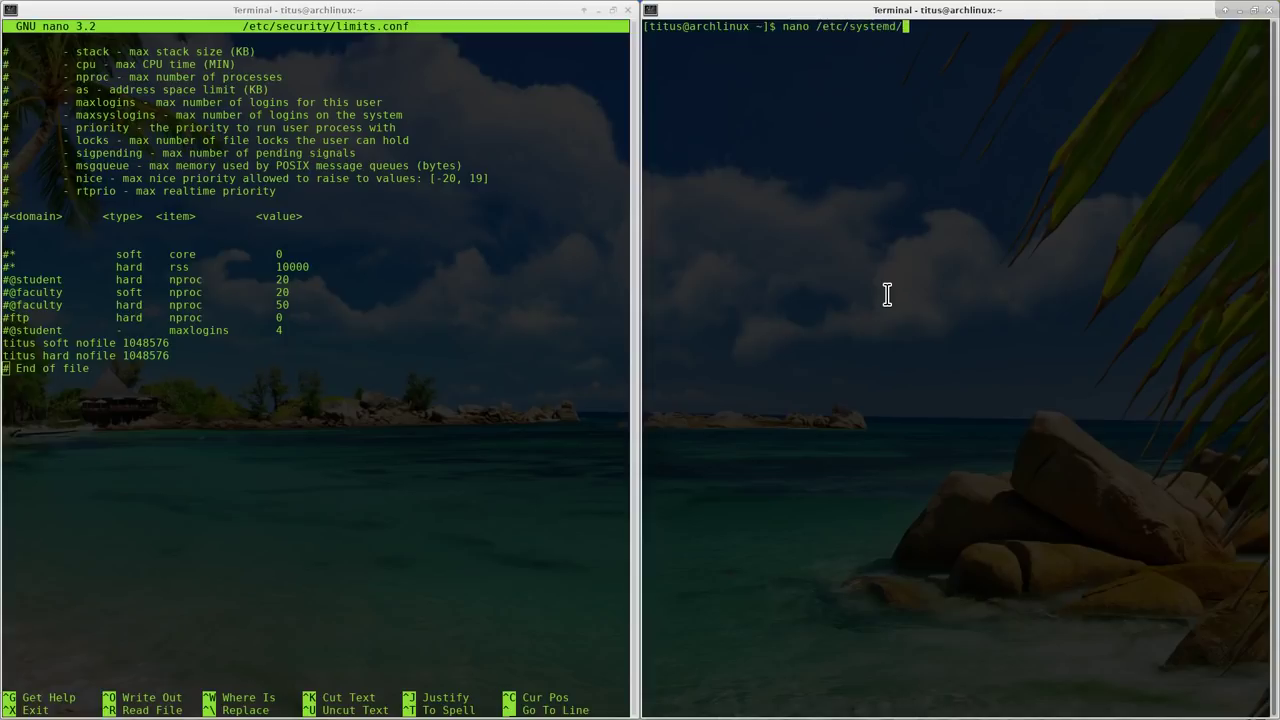
key("Tab")
key("Tab")
type("sys")
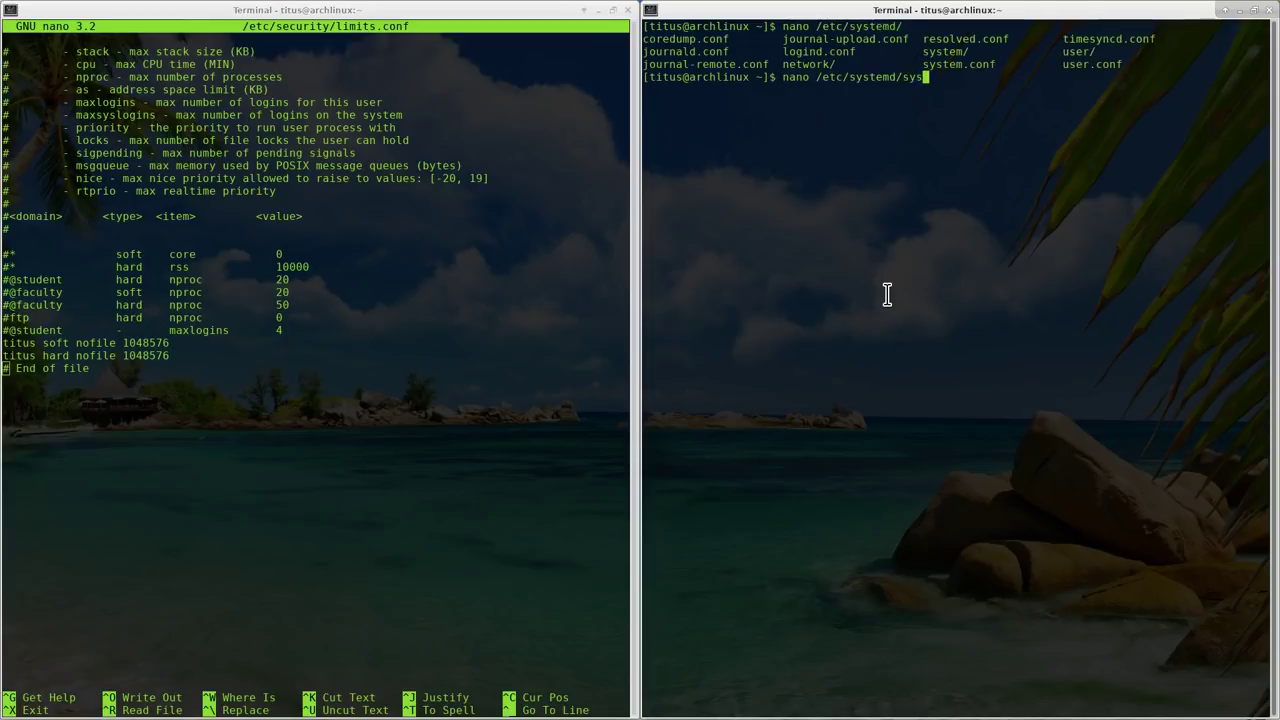
type("tem.conf")
key("Return")
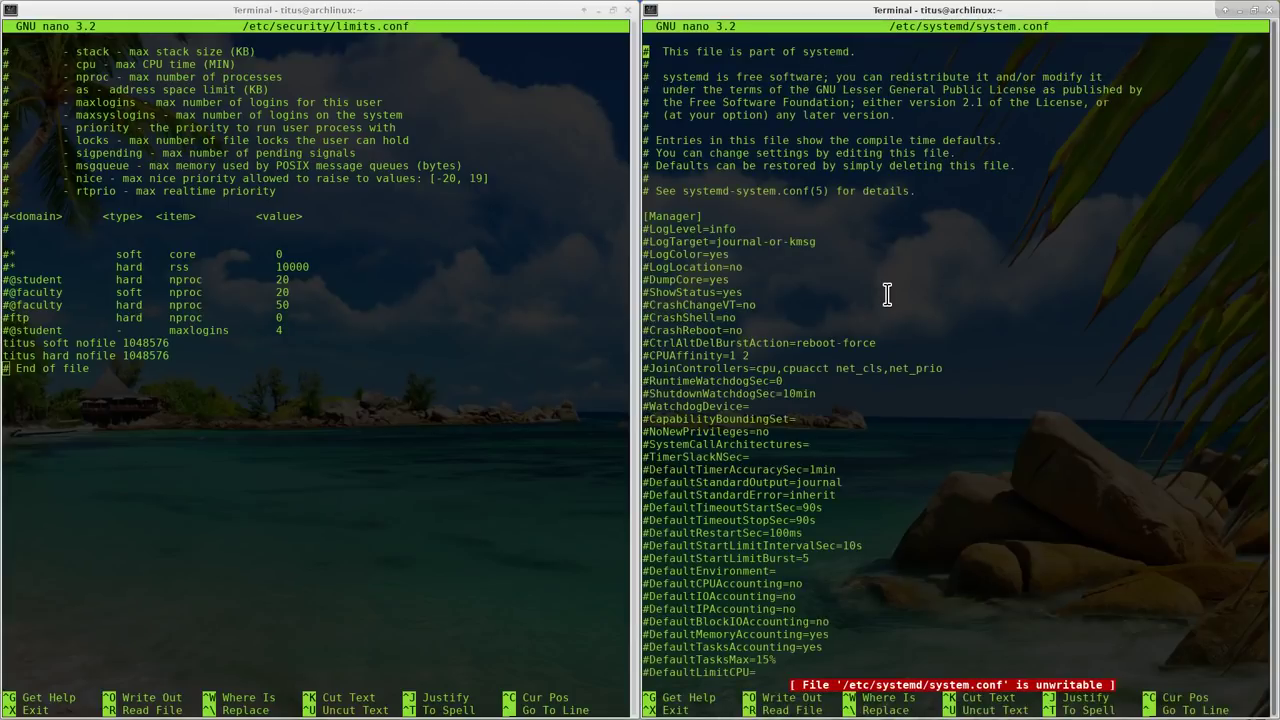
Find the commented DefaultLimitNOFILE line in system.conf.
key("Down")
key("Down")
key("Down")
key("Down")
key("Down")
key("Down")
key("Down")
key("Down")
key("Down")
key("Down")
key("Down")
key("Down")
key("Down")
key("Down")
key("Down")
key("Down")
key("Down")
key("Down")
key("Down")
key("Down")
key("Down")
key("Down")
key("Down")
key("Down")
key("Down")
key("Down")
key("Down")
key("Down")
key("Down")
key("Down")
key("Down")
key("Down")
key("Down")
key("Down")
key("Down")
key("Down")
key("Down")
key("Down")
key("Down")
key("Down")
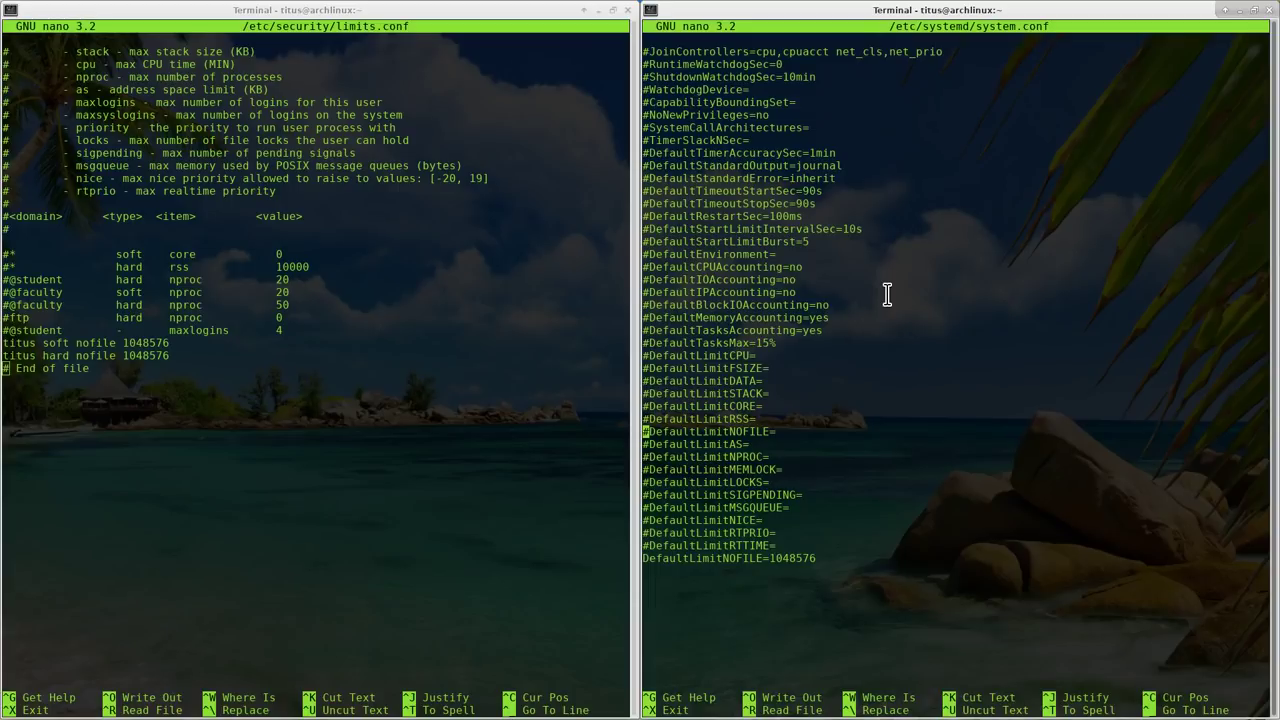
Check the active DefaultLimitNOFILE entry at the end of system.conf and exit nano.
key("Down")
key("Down")
key("Down")
key("Down")
key("Down")
key("Down")
key("Down")
key("Down")
key("Down")
key("Down")
key("Up")
key("Up")
key("Up")
key("Up")
key("Up")
key("Up")
key("Up")
key("Up")
key("Up")
key("Up")
key("Up")
key("Up")
key("Up")
key("Up")
key("Up")
key("Up")
key("Up")
key("Up")
key("Up")
key("Up")
key("Down")
key("Down")
key("Down")
key("Down")
key("Down")
key("Down")
key("Down")
key("Down")
key("Down")
key("Down")
key("Down")
key("Down")
key("Down")
key("Down")
key("ctrl+x")
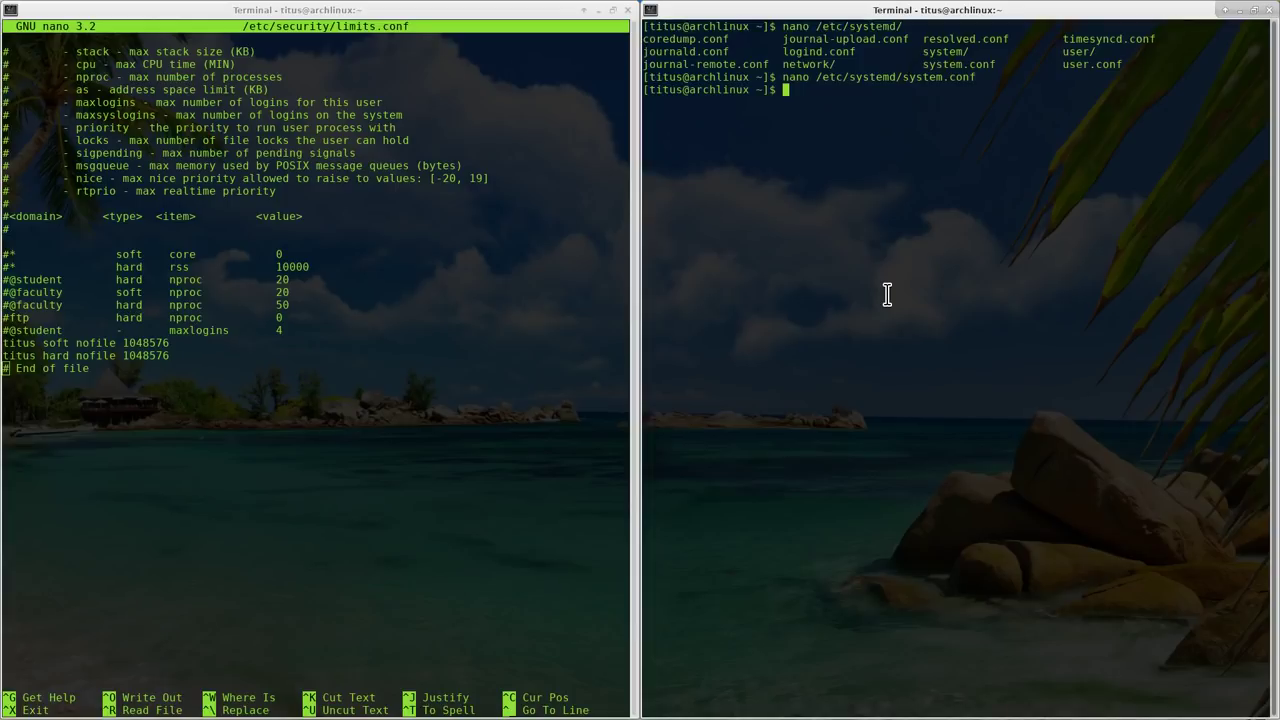
Open /etc/systemd/user.conf in nano, without sudo, in the second terminal to check its DefaultLimitNOFILE entry.
key("Up")
key("BackSpace")
key("BackSpace")
key("BackSpace")
key("BackSpace")
key("BackSpace")
key("BackSpace")
key("BackSpace")
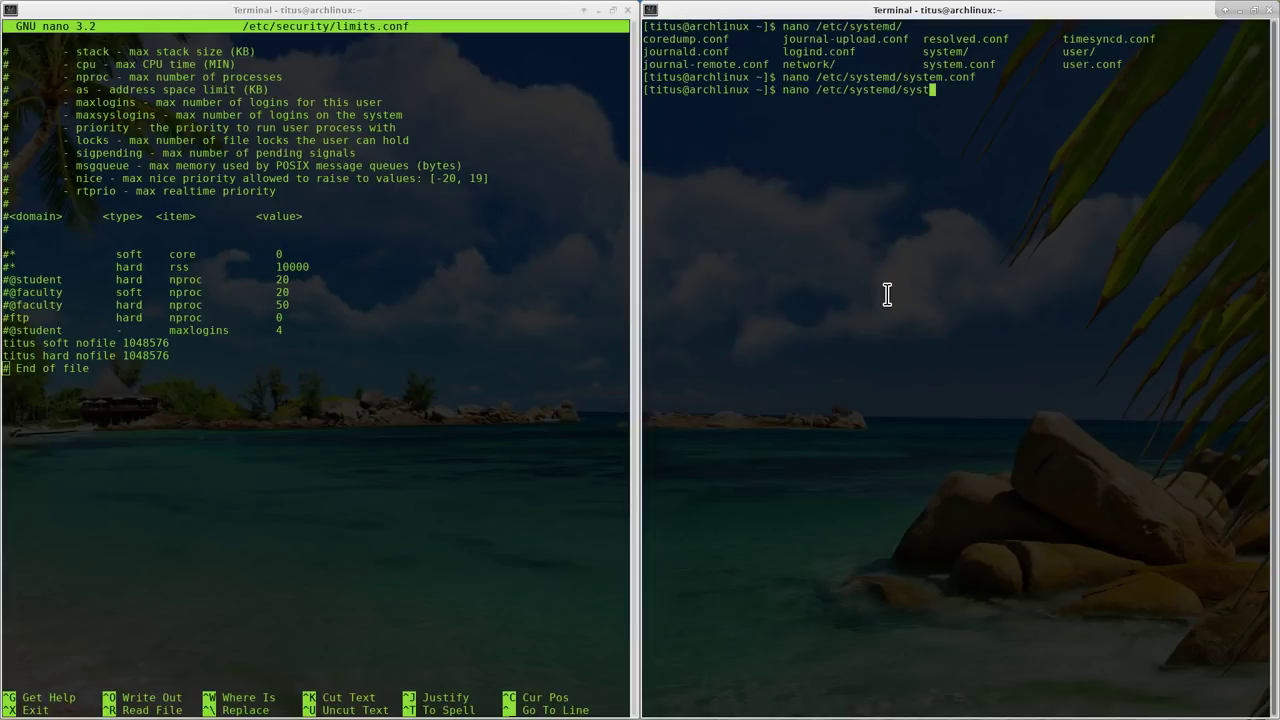
key("BackSpace")
key("BackSpace")
key("BackSpace")
key("BackSpace")
type("user.conf")
key("Return")
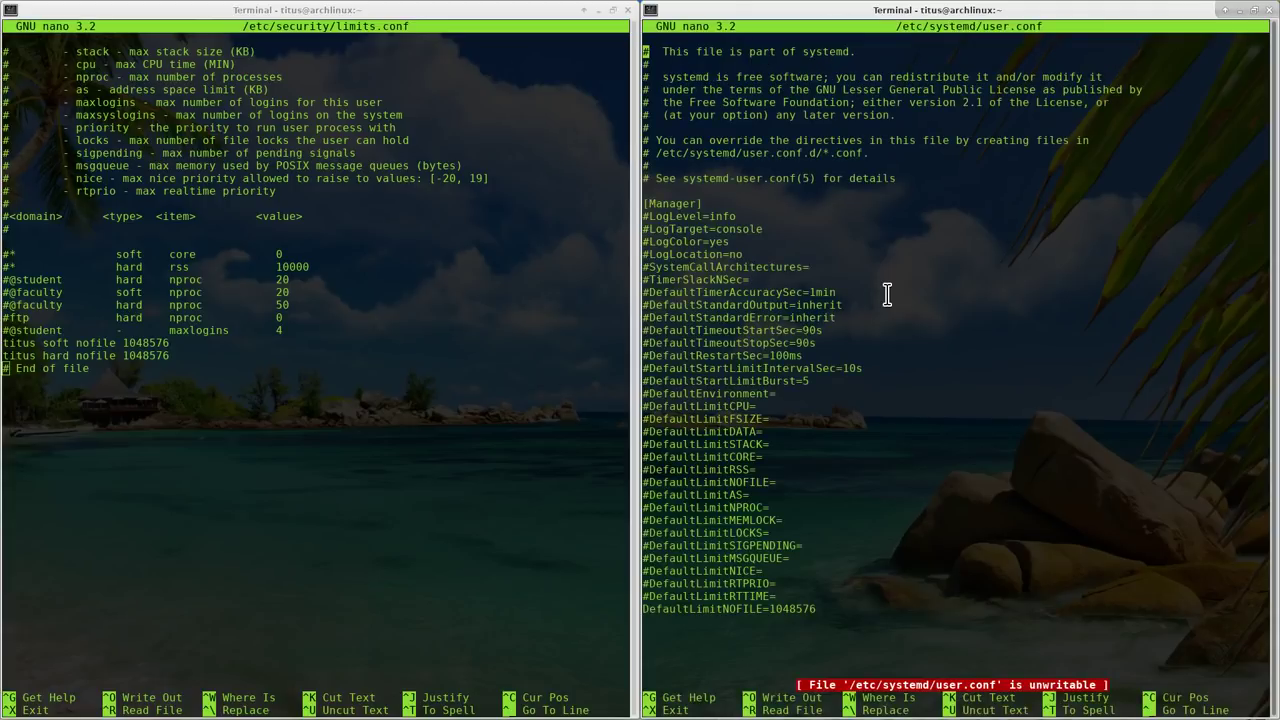
Exit nano in both terminals, leaving user.conf and limits.conf unchanged.
key("ctrl+x")
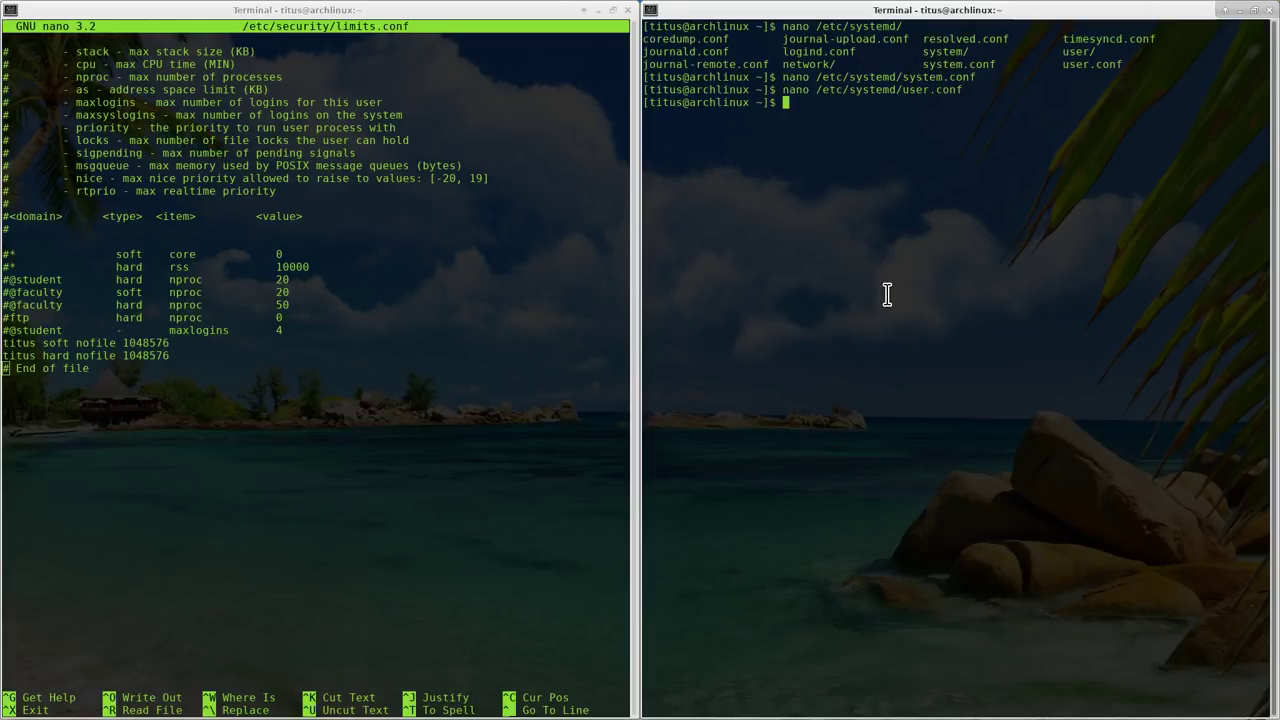
left_click(386, 584)
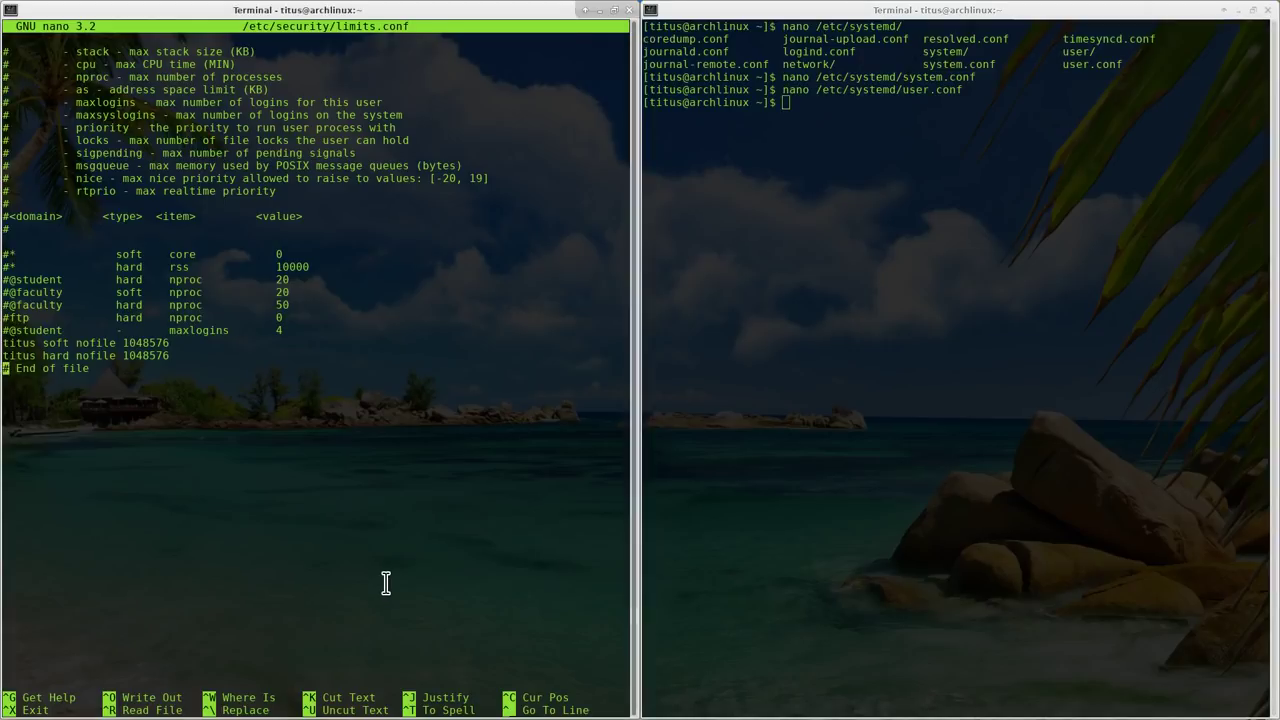
key("ctrl+x")
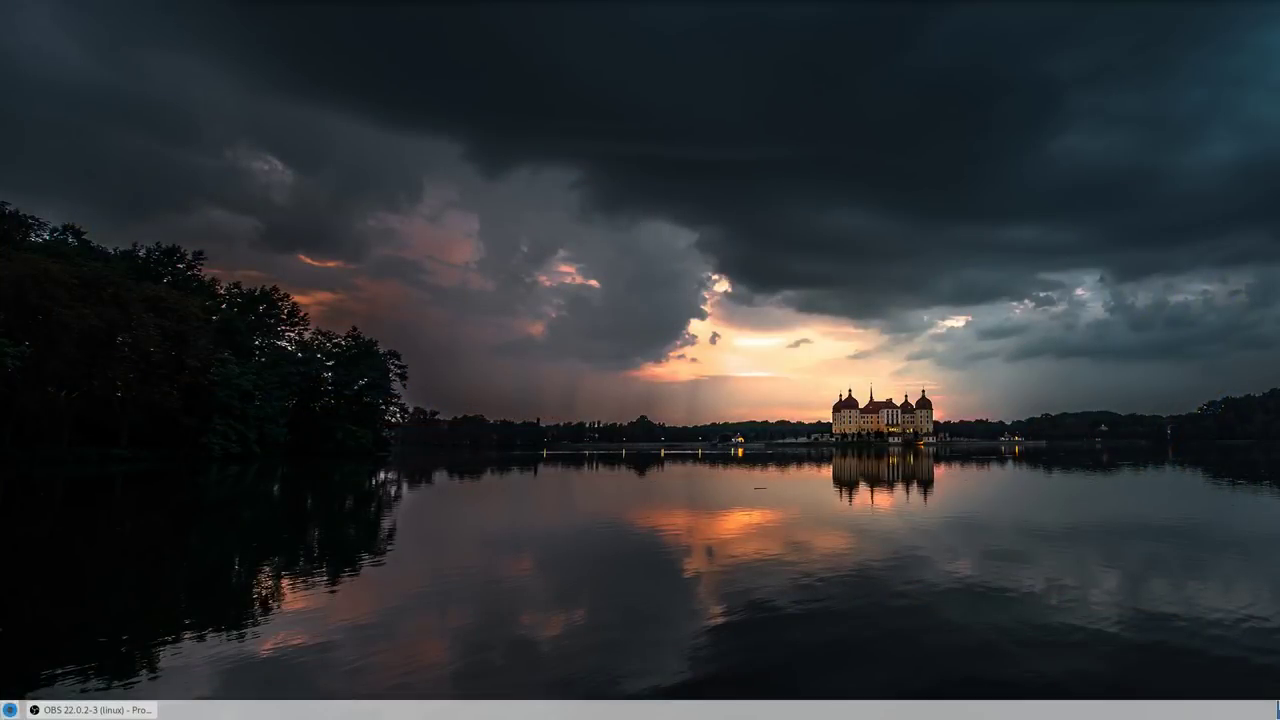
Launch Lutris from the games category of the applications.
left_click(10, 709)
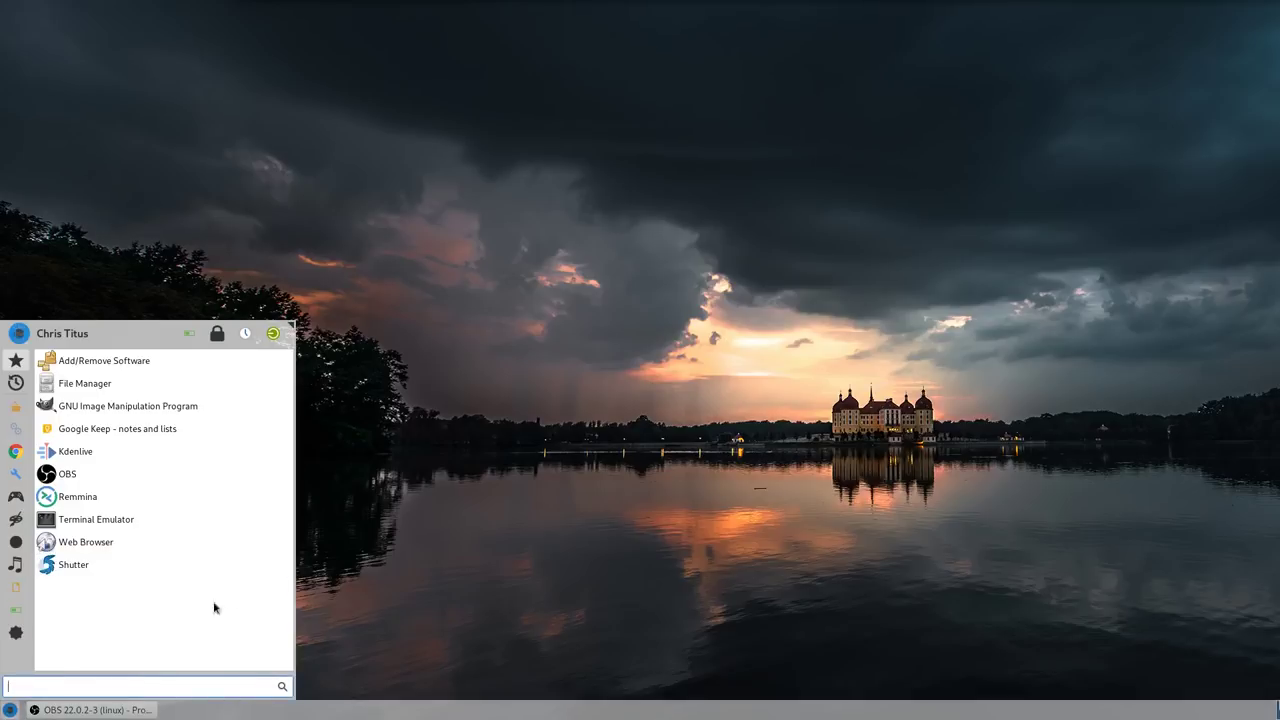
left_click(15, 496)
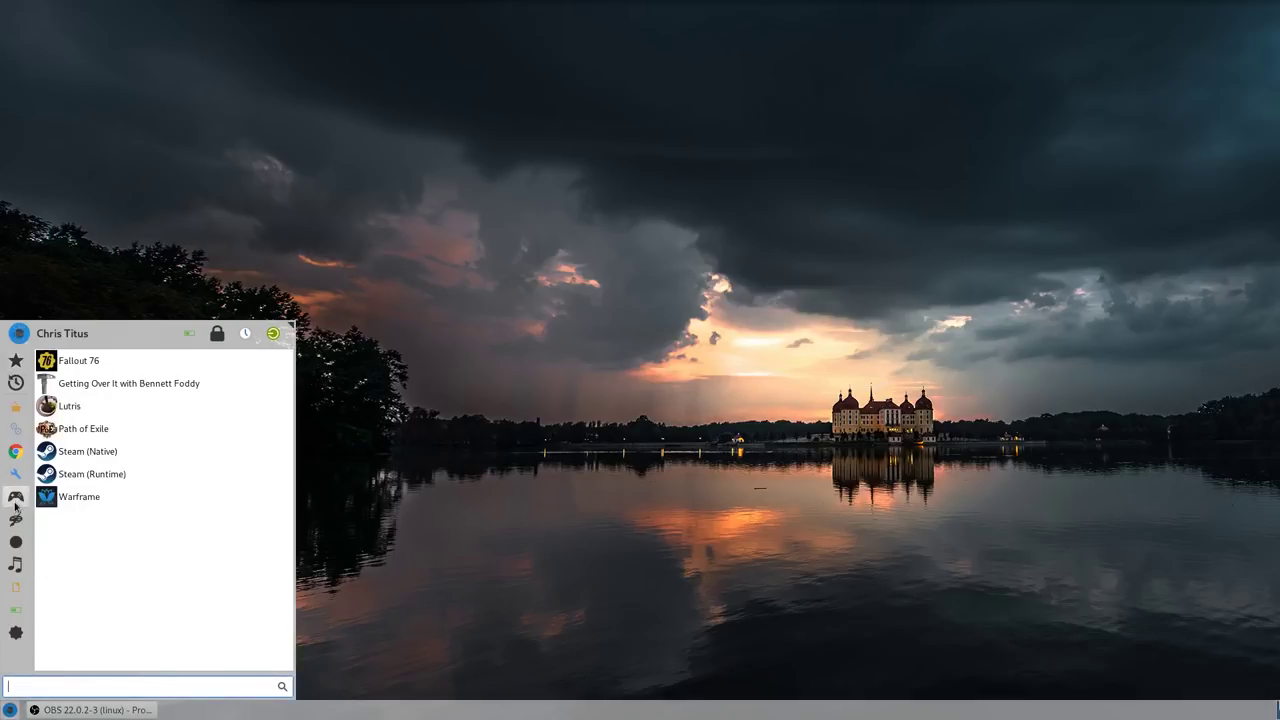
right_click(83, 368)
left_click(127, 427)
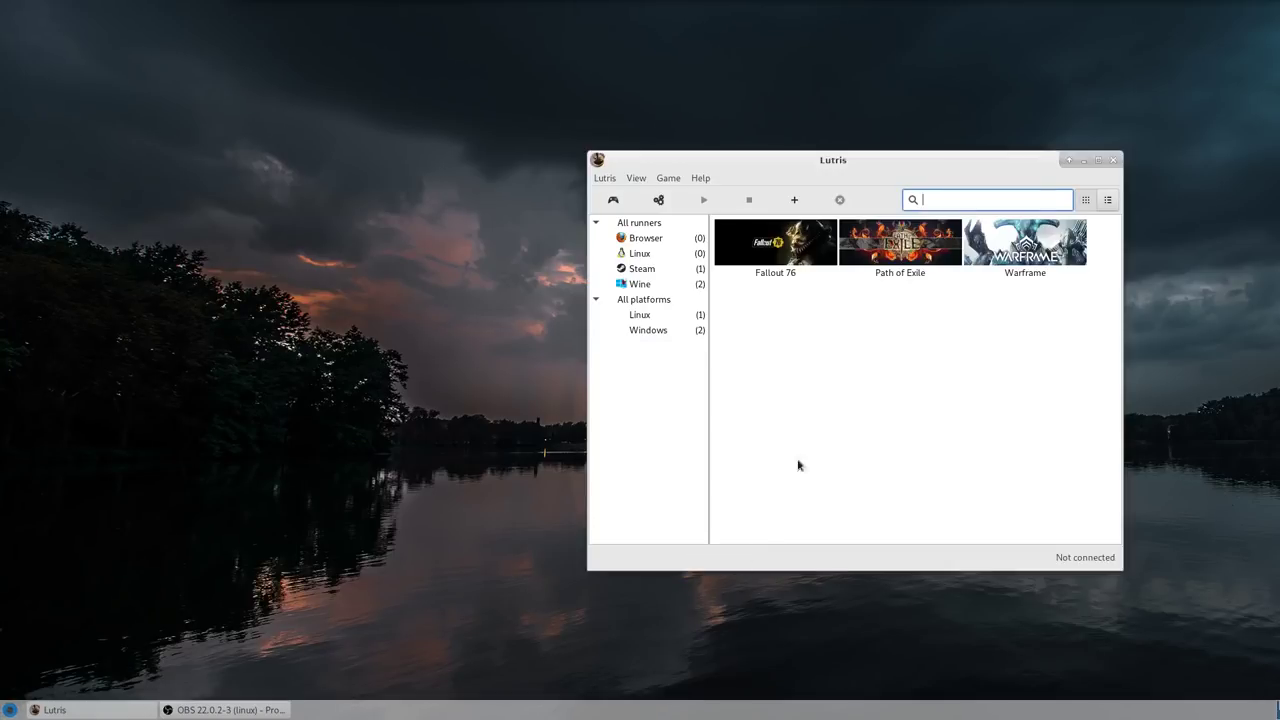
Check the Wine version, DXVK and Esync runner options in Fallout 76's configuration and close Lutris without saving changes.
right_click(772, 248)
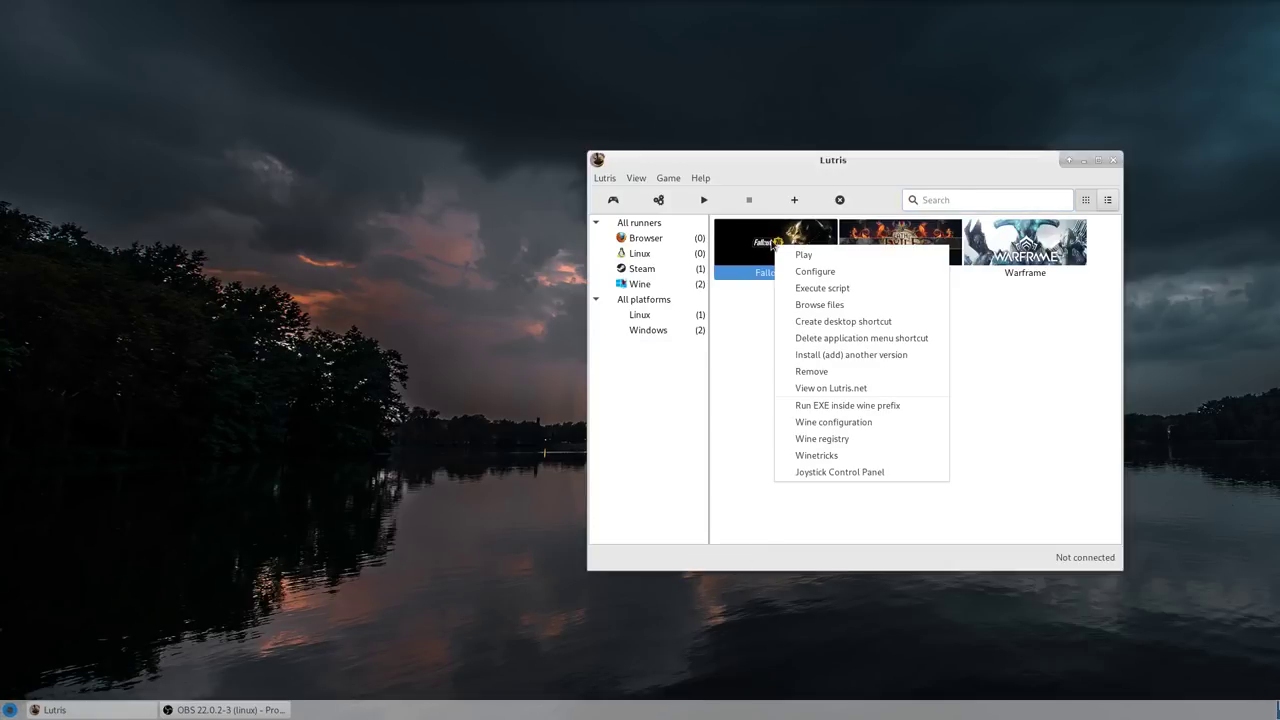
left_click(812, 278)
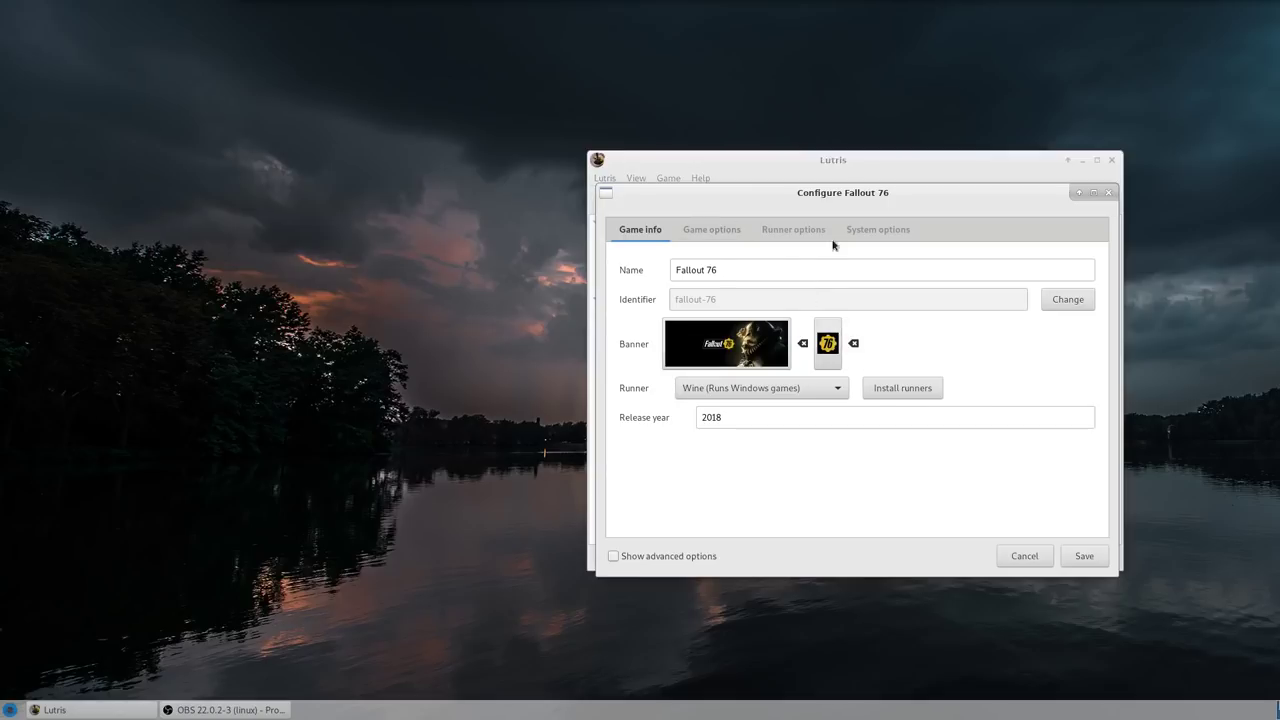
left_click(795, 231)
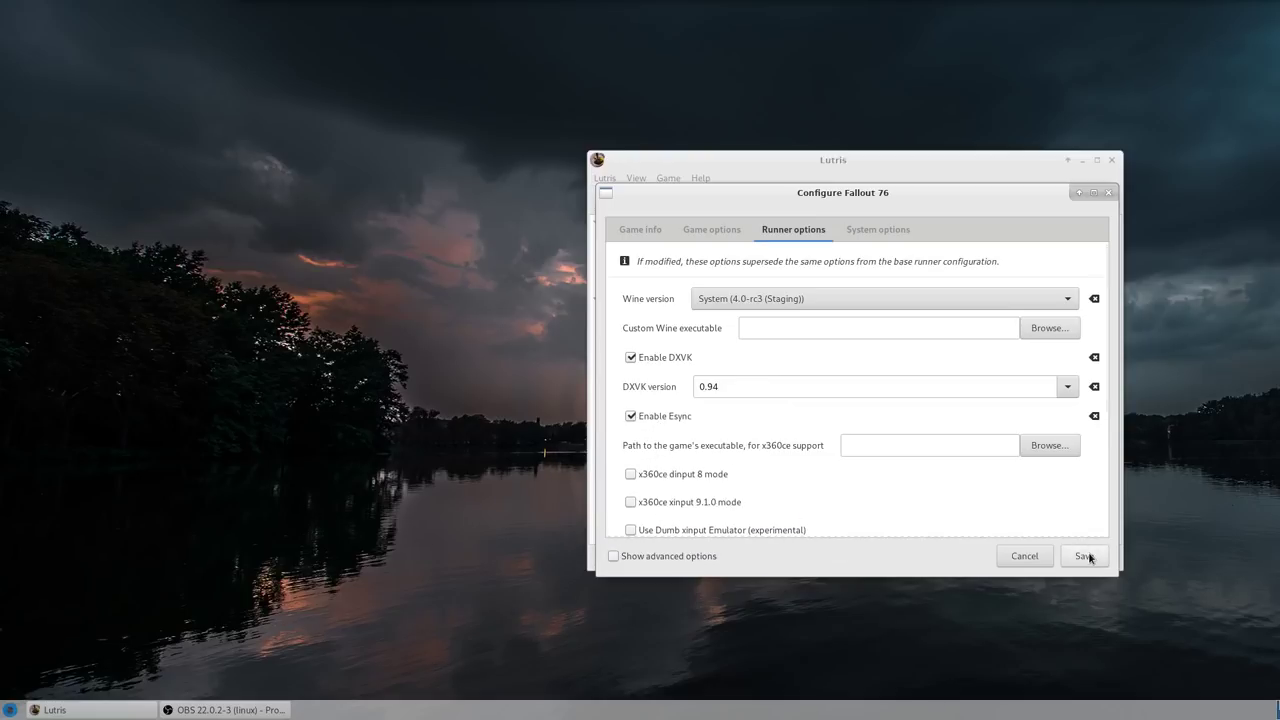
left_click(1108, 193)
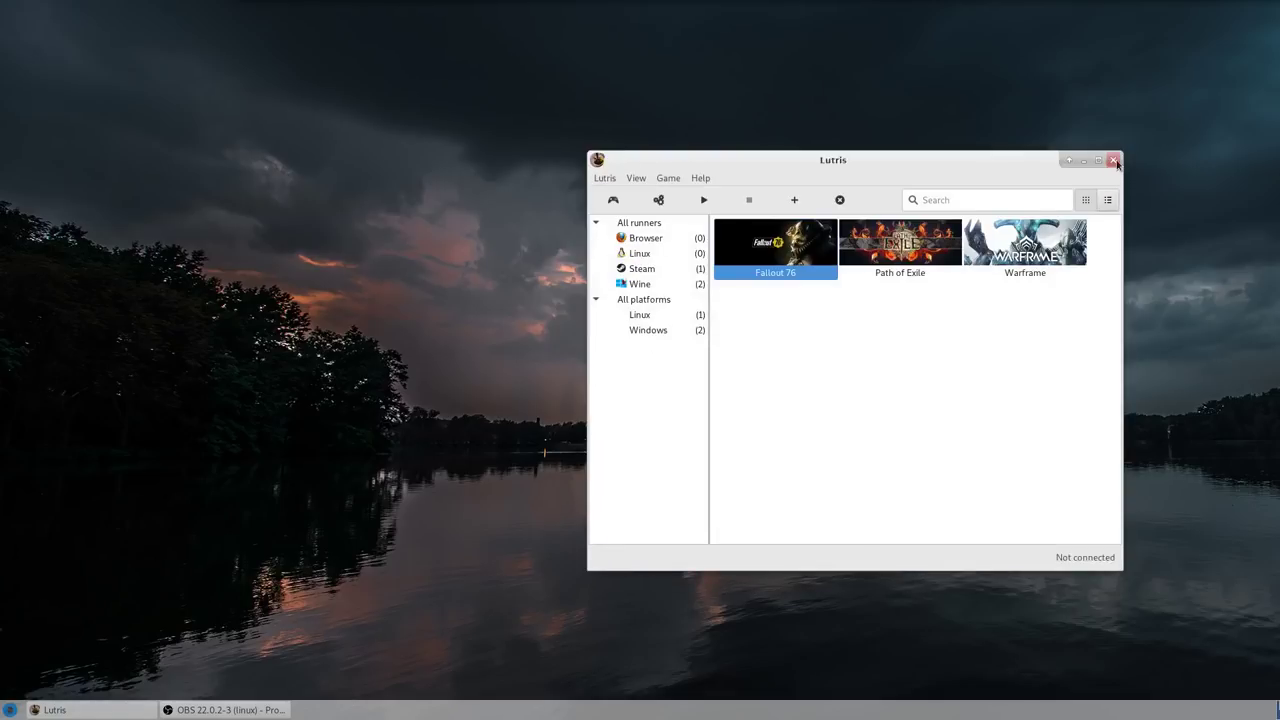
left_click(1111, 160)
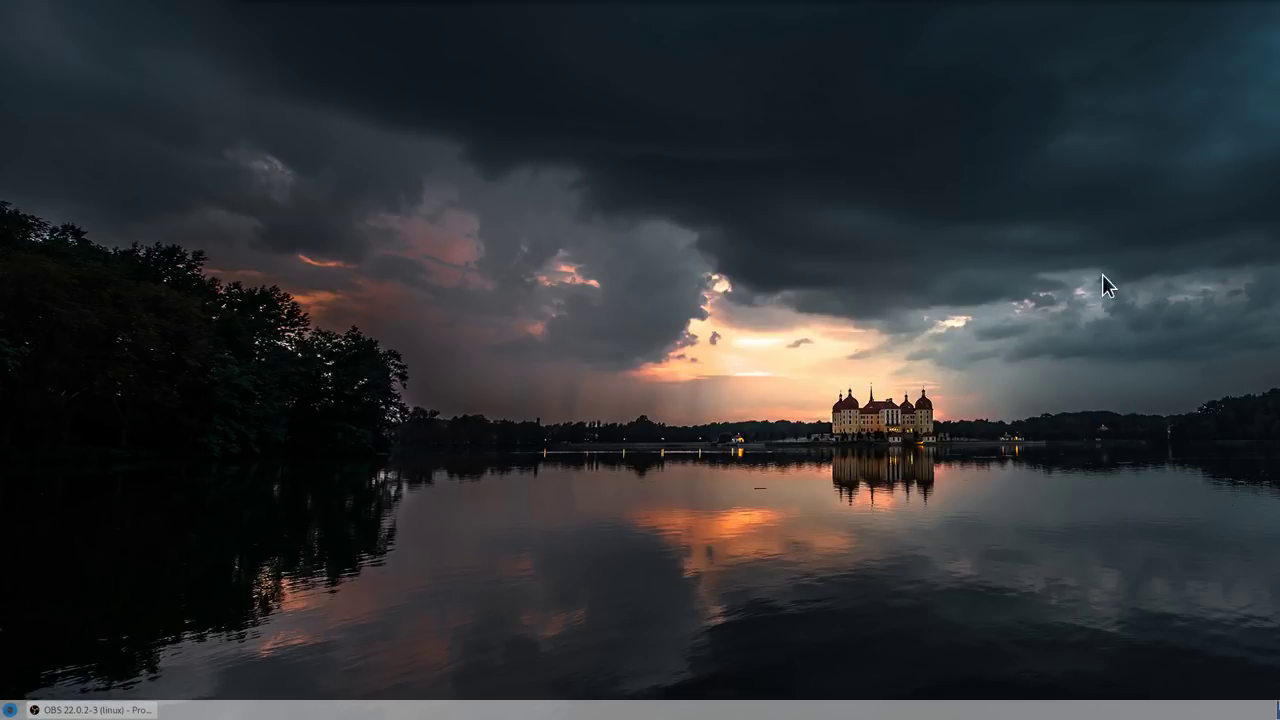